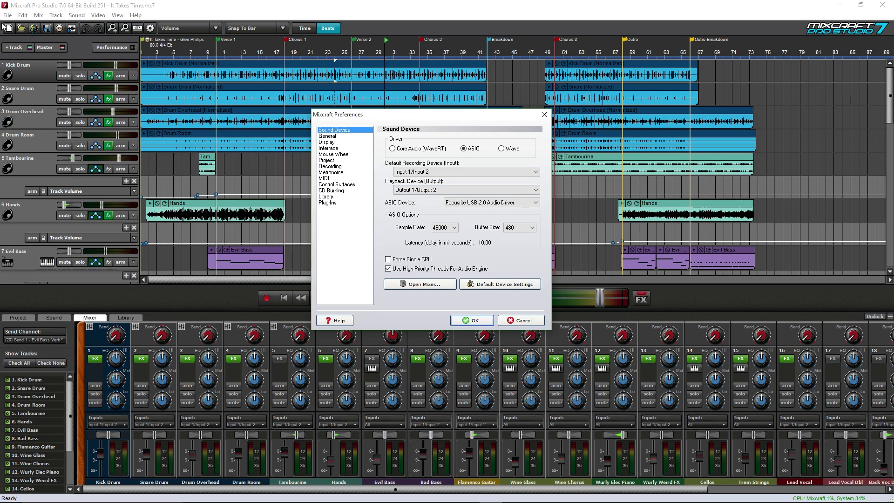
Step: Dismiss the sound device preferences without saving and place the playhead at bar 23
left_click_drag(379, 120, 370, 114)
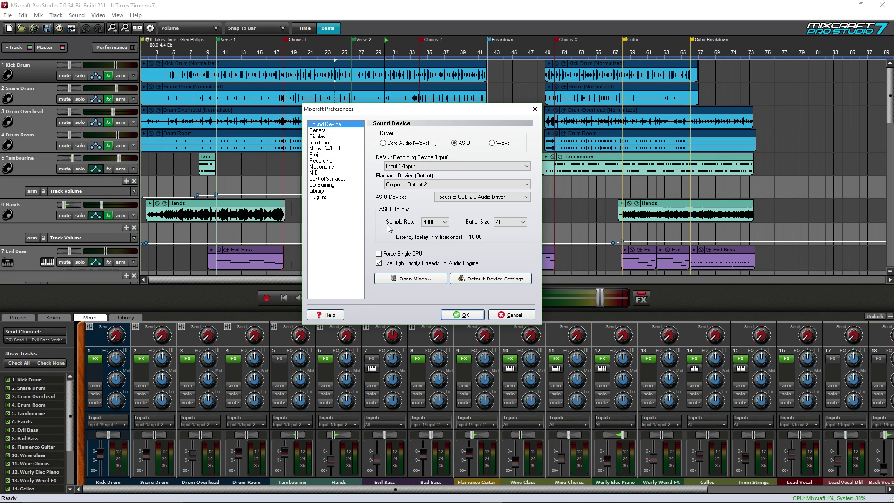
left_click(512, 316)
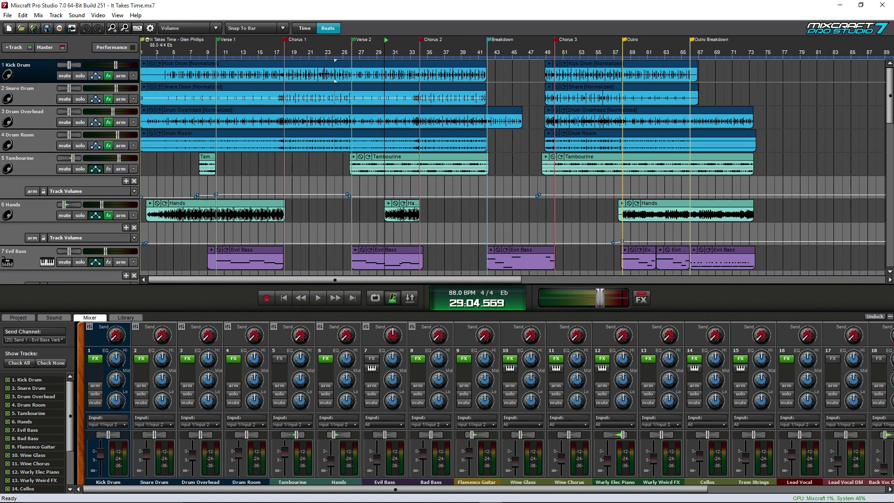
left_click(324, 54)
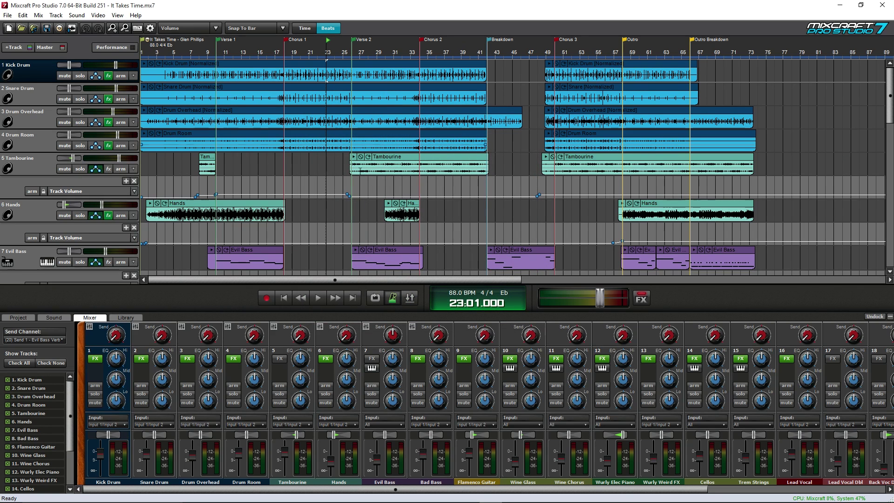
Step: Open the project file It Takes Time.mx7 from the It Takes Time folder
left_click(7, 15)
left_click(24, 37)
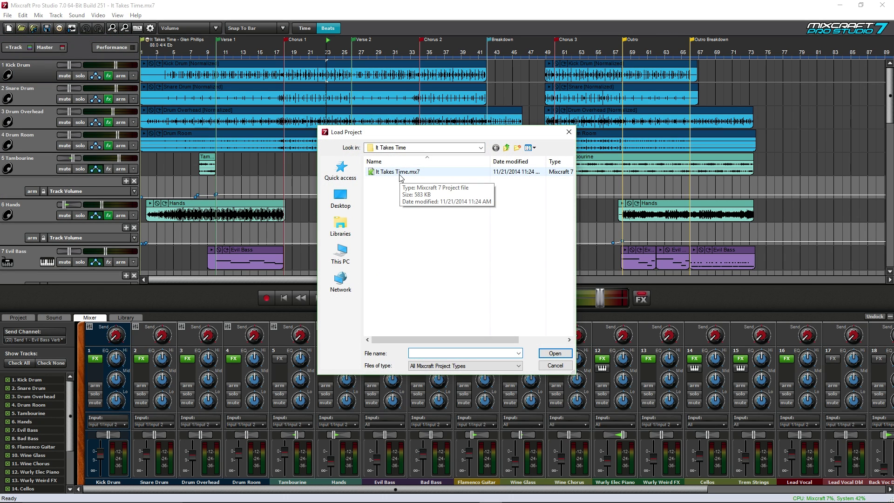
left_click(399, 177)
left_click(555, 353)
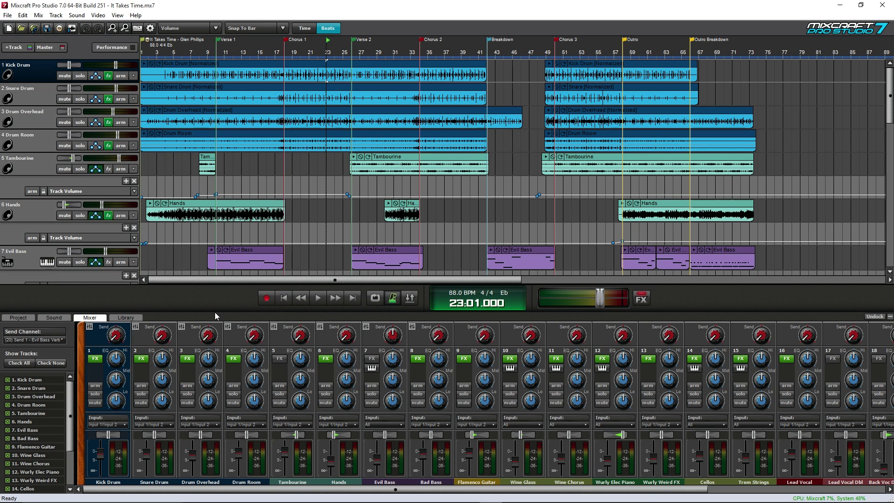
Step: Enlarge the mixer area slightly and play the song from bar 29, stopping just after the start of Chorus 2
left_click_drag(215, 311, 215, 298)
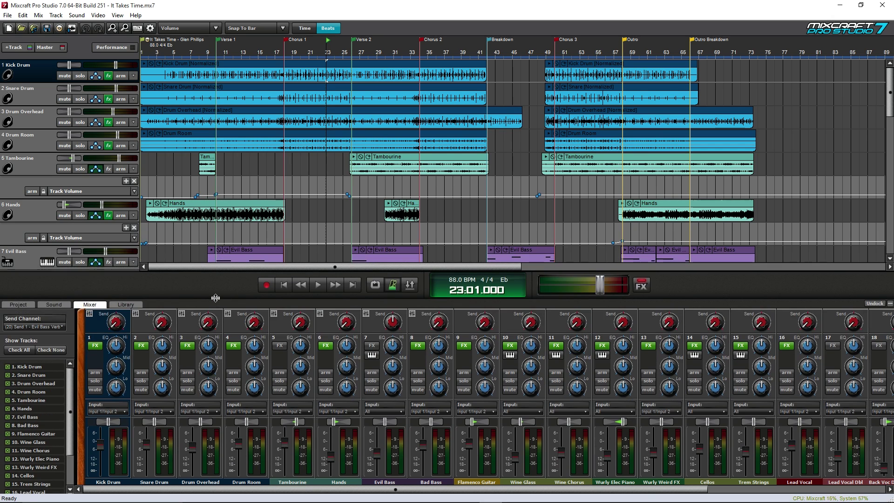
left_click(375, 52)
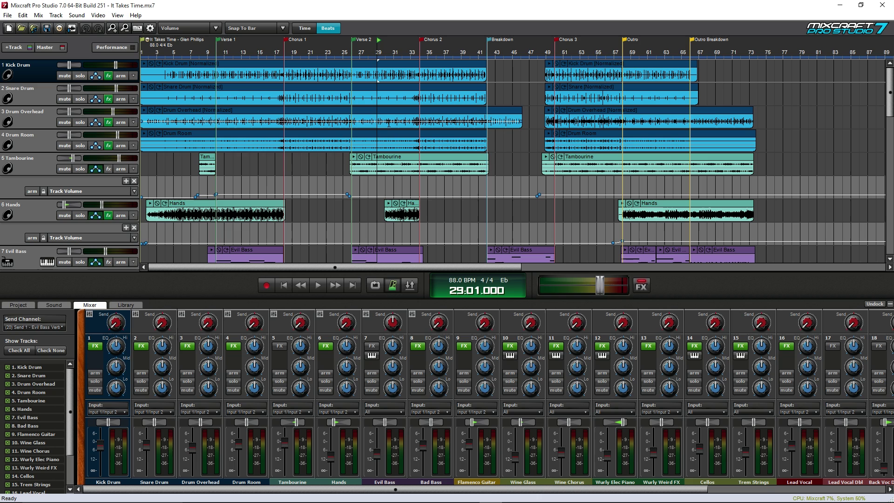
key("space")
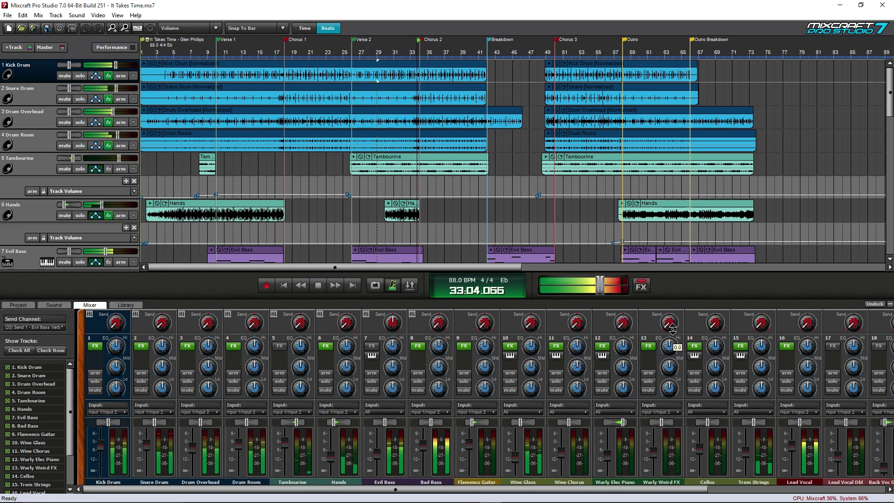
mouse_move(672, 329)
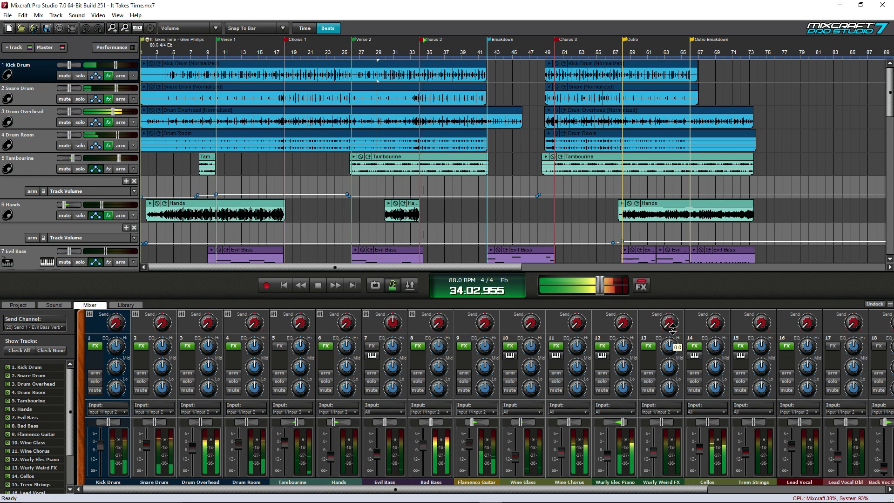
key("space")
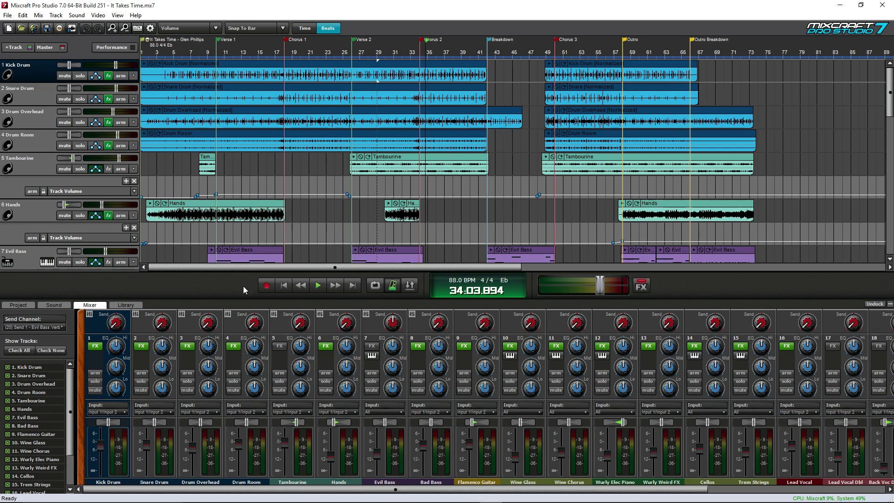
left_click_drag(532, 489, 777, 497)
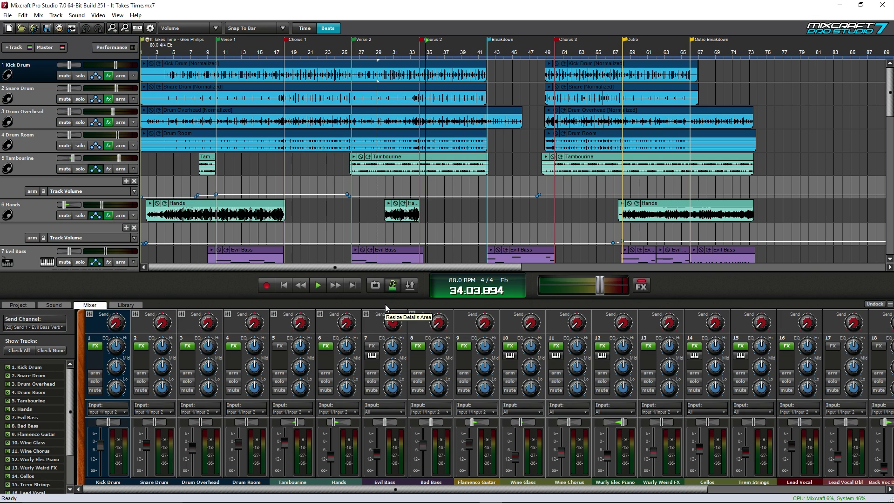
mouse_move(351, 237)
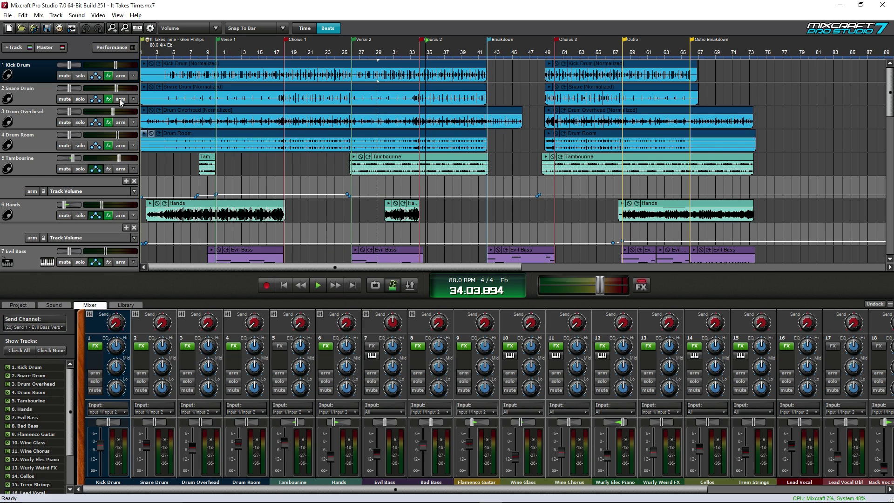
Step: Examine the Focusrite USB 2.0 ASIO driver's buffer length and sample rate settings through the sound device preferences
left_click(9, 19)
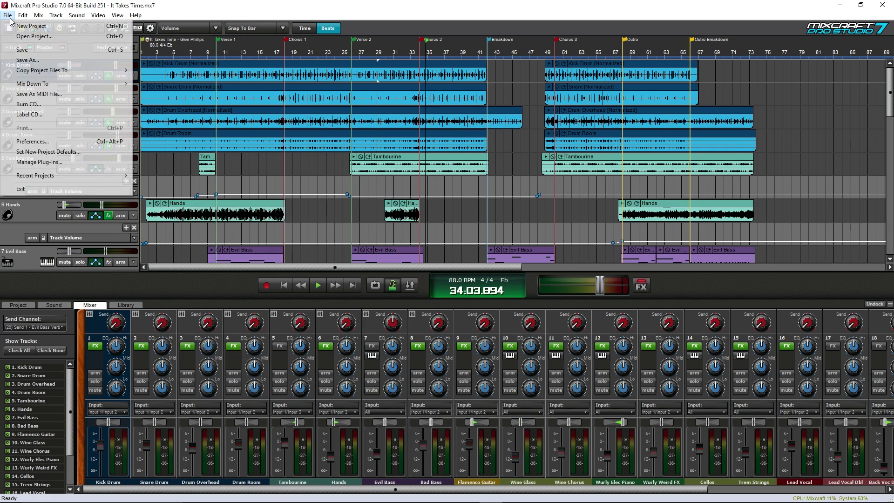
left_click(35, 141)
left_click(436, 316)
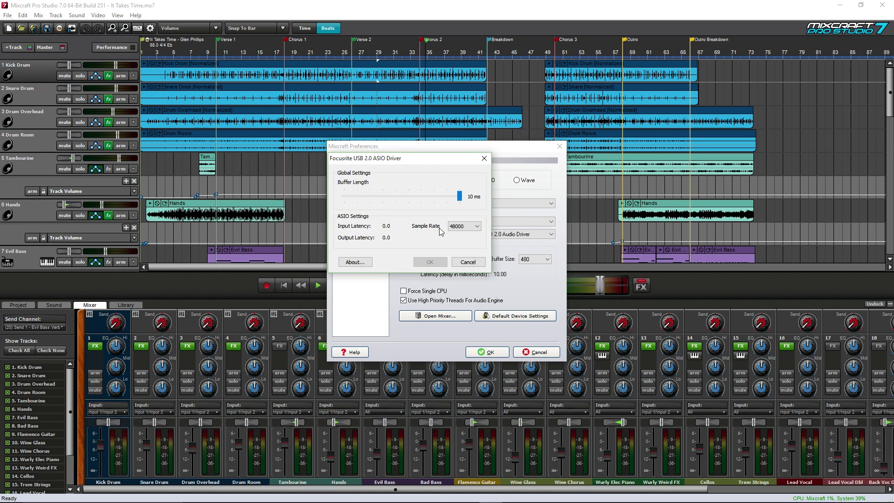
left_click(466, 262)
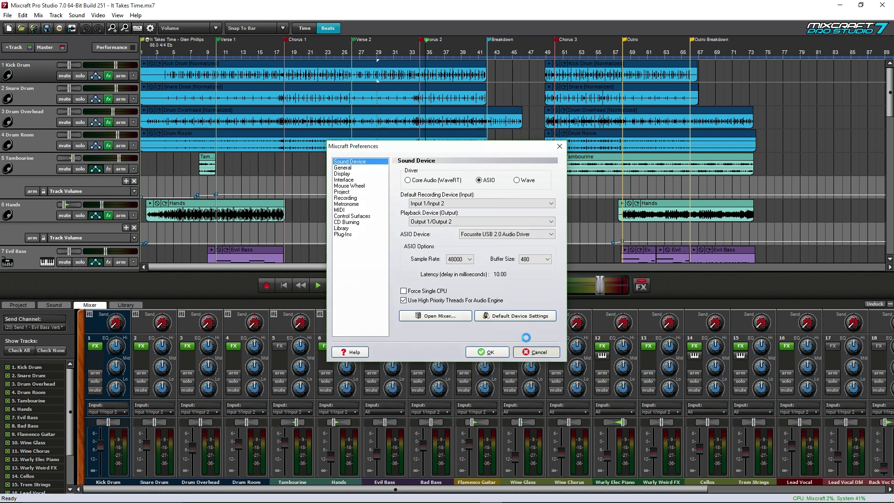
left_click(487, 352)
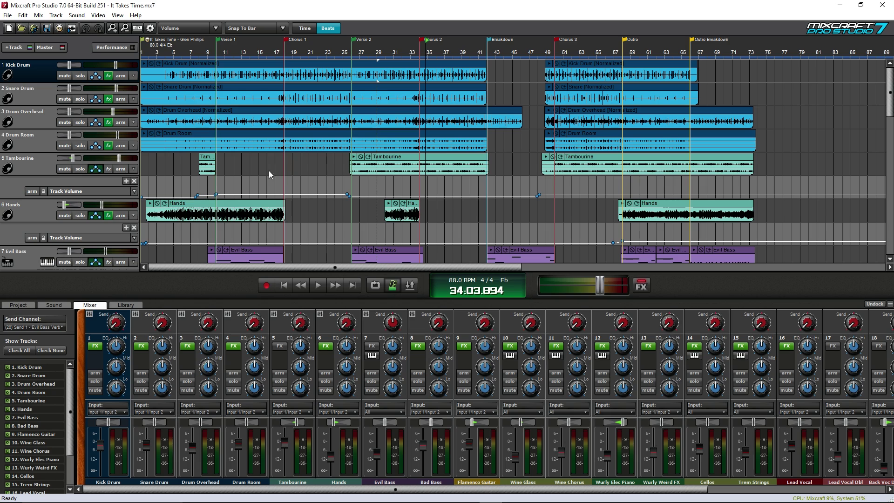
Step: Open the Kick Drum track's effect list, make its window taller and position it over the arrangement
mouse_move(238, 178)
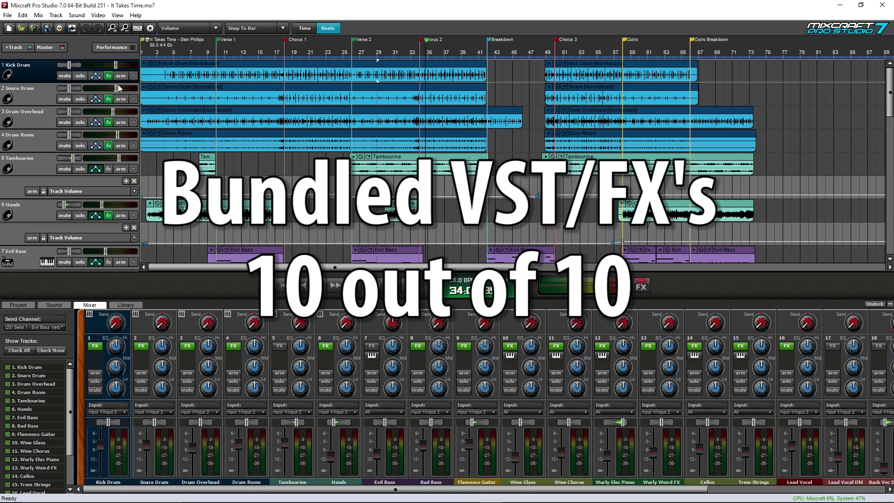
left_click(109, 74)
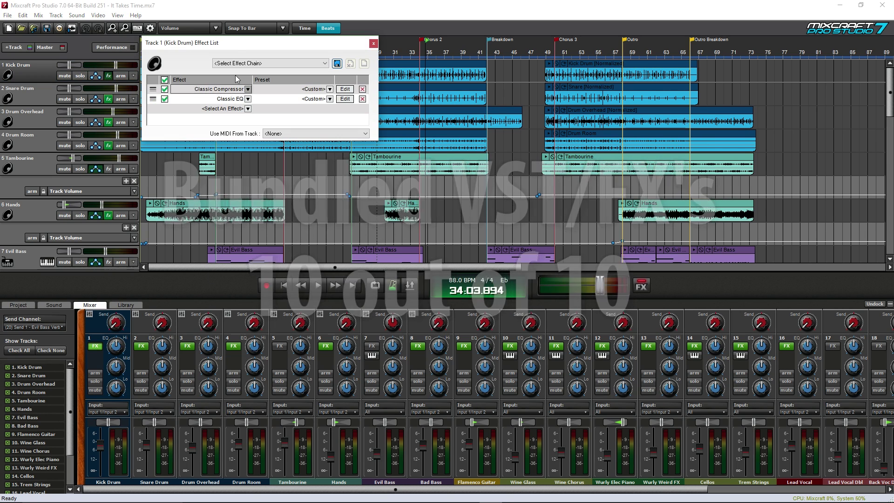
left_click_drag(237, 50, 482, 135)
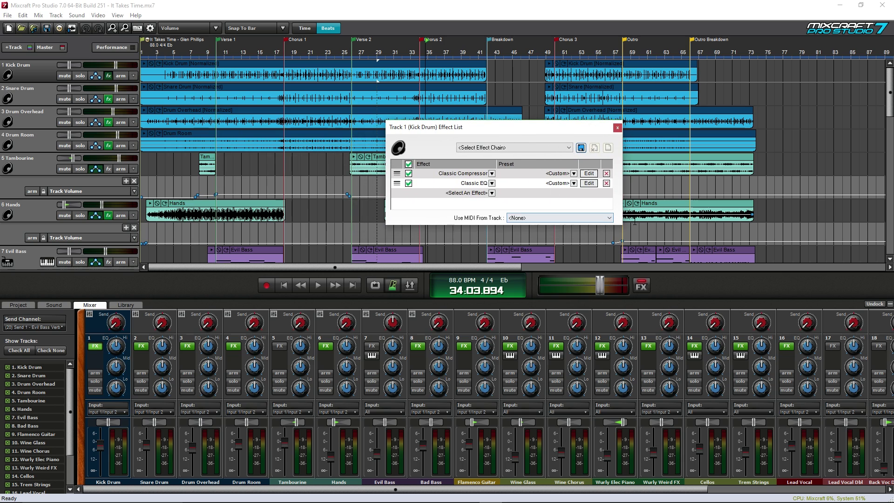
left_click_drag(621, 224, 629, 303)
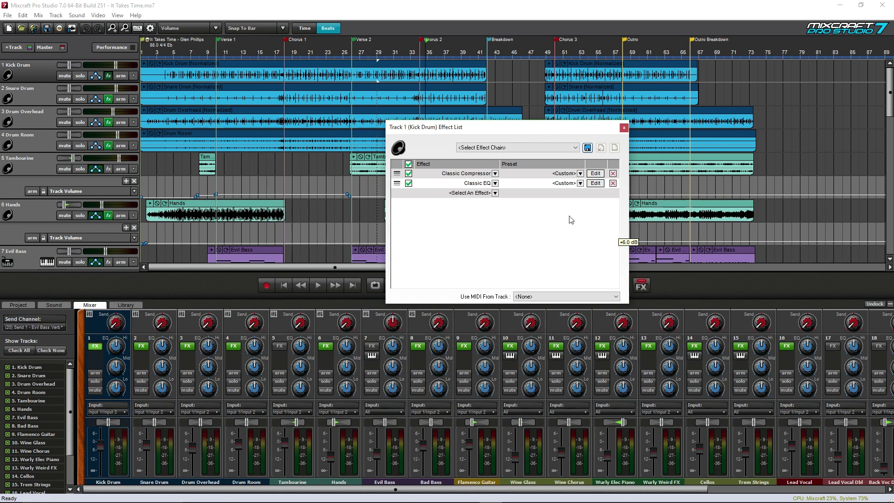
left_click_drag(460, 126, 410, 158)
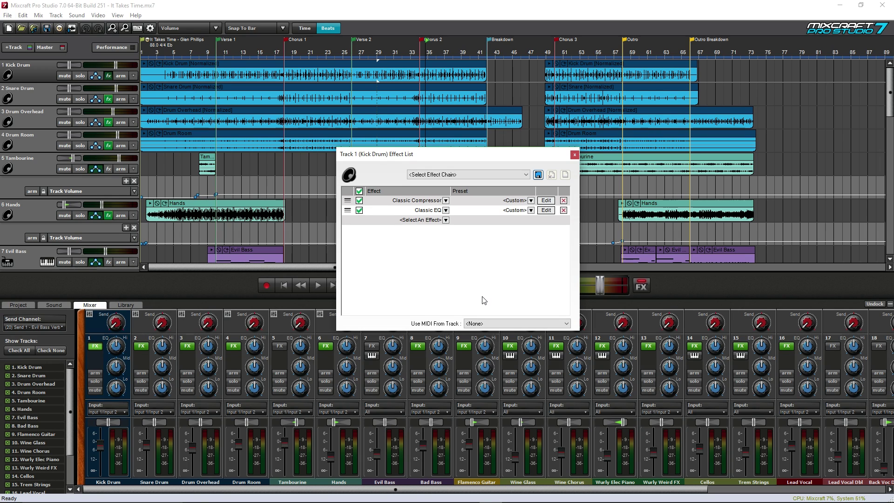
Step: Examine the preset effect chains offered for the Kick Drum track without choosing one
left_click(525, 176)
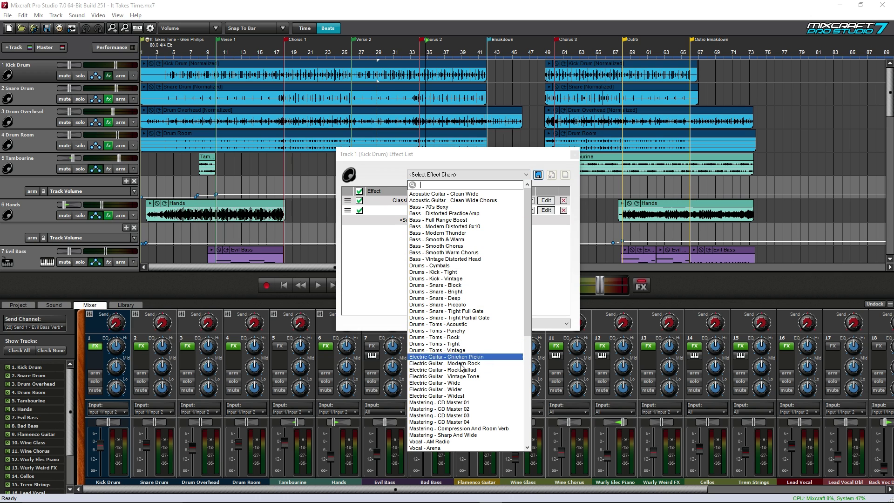
left_click_drag(529, 334, 519, 303)
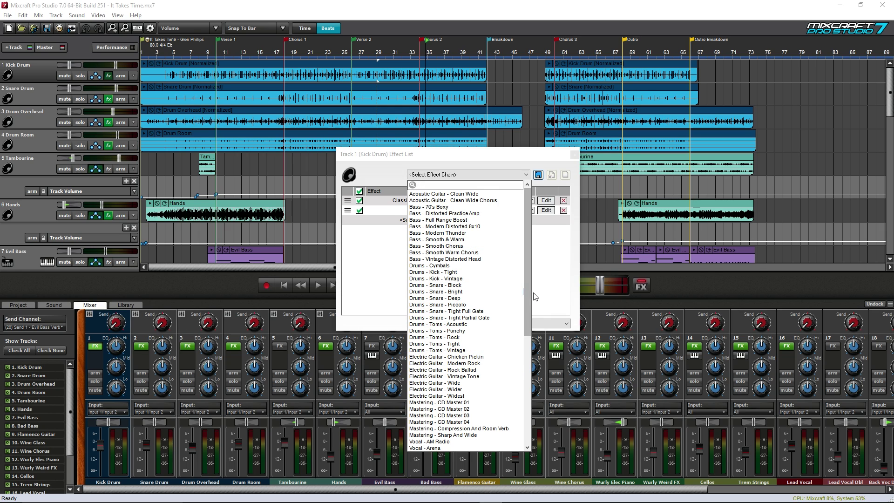
left_click_drag(526, 320, 539, 280)
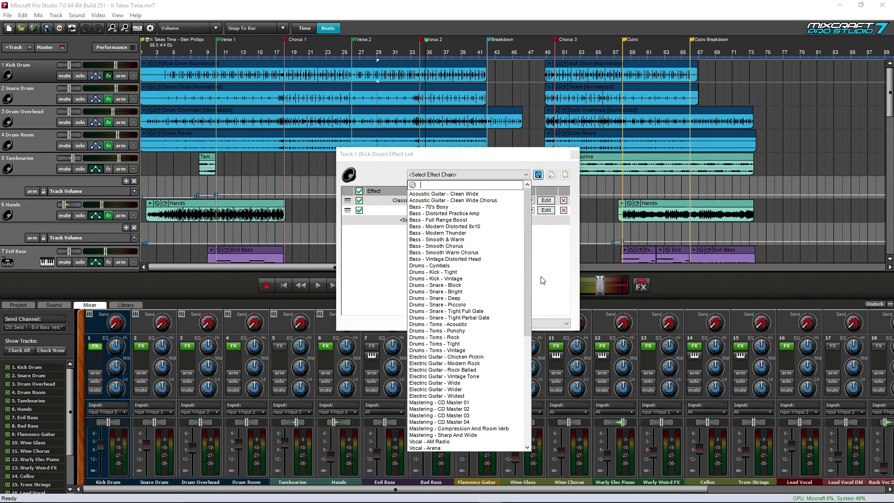
left_click(538, 266)
left_click_drag(472, 154, 460, 141)
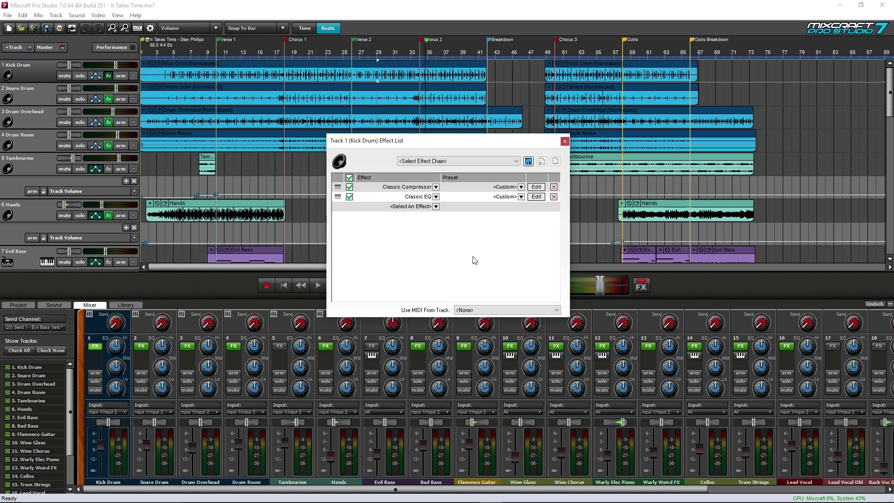
Step: Replace the Kick Drum's Classic Compressor with Acoustica Pro Studio Reverb and inspect the reverb's controls in its editor
left_click(436, 187)
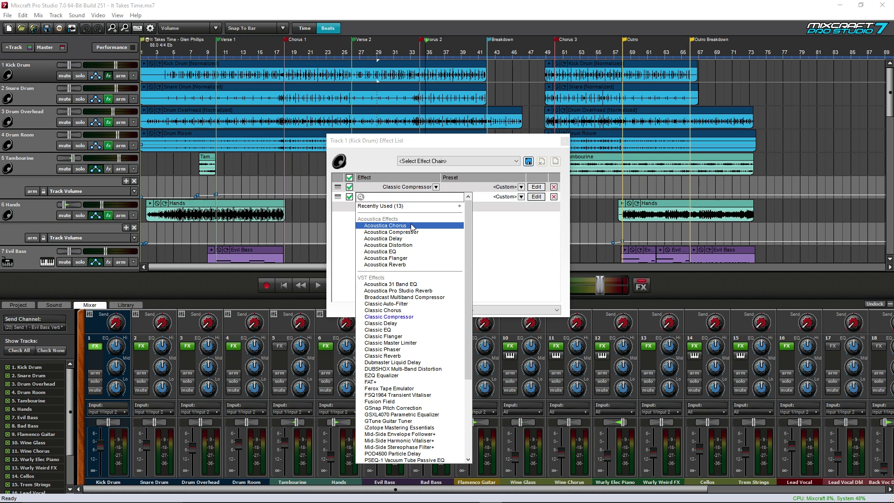
left_click(428, 291)
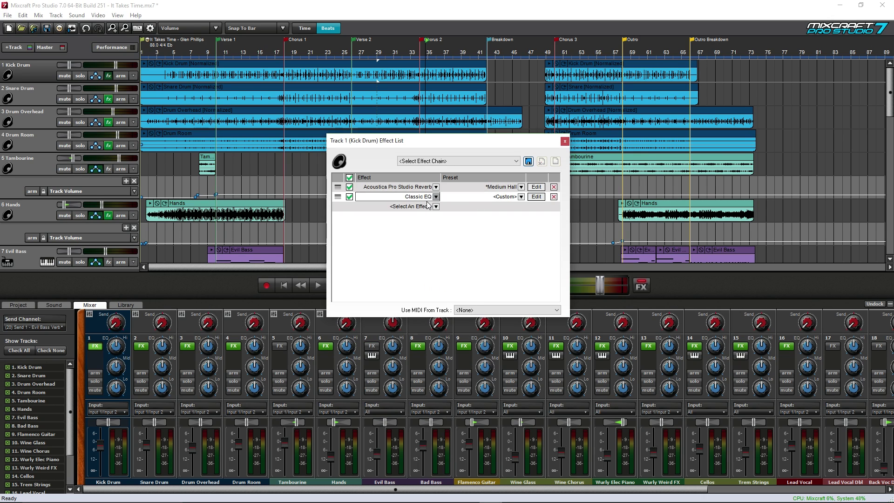
left_click(536, 186)
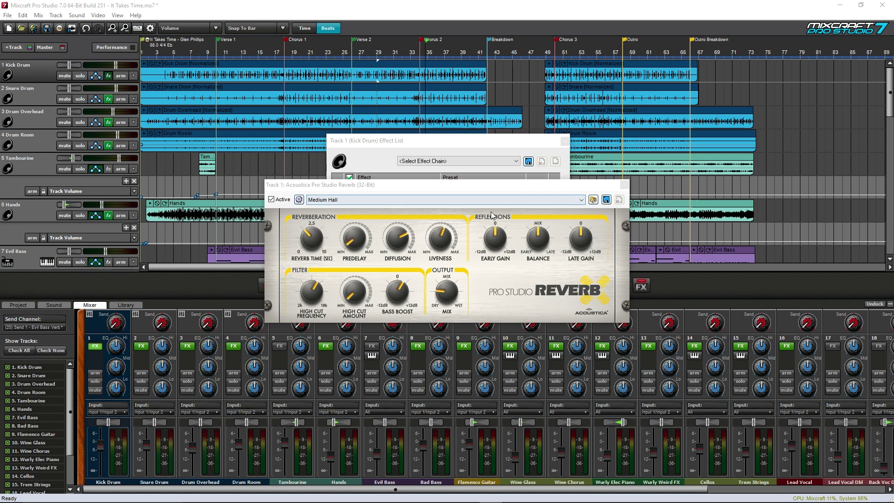
left_click_drag(445, 188, 425, 163)
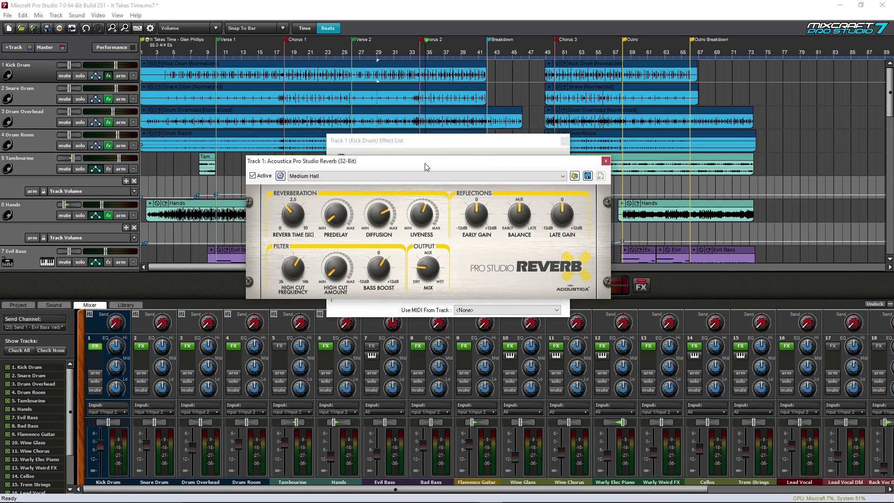
left_click(606, 162)
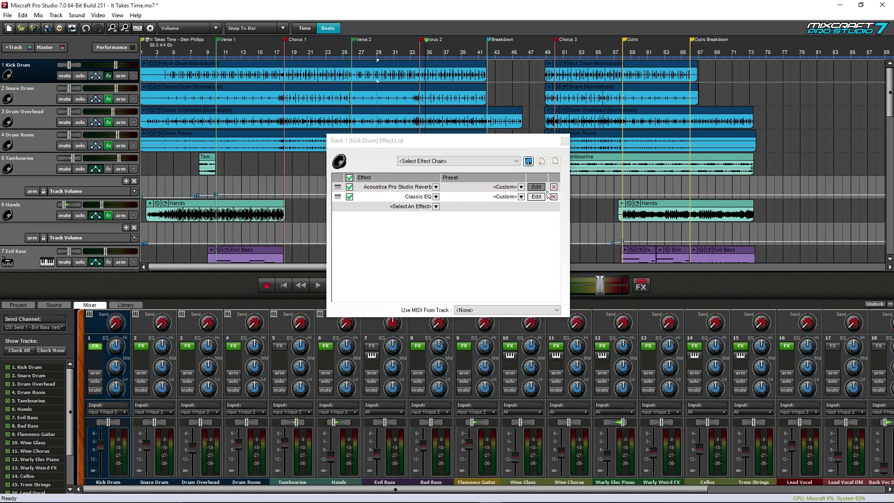
Step: Look through the available effects for the Kick Drum's second effect slot and choose Classic EQ
left_click(436, 187)
left_click(436, 187)
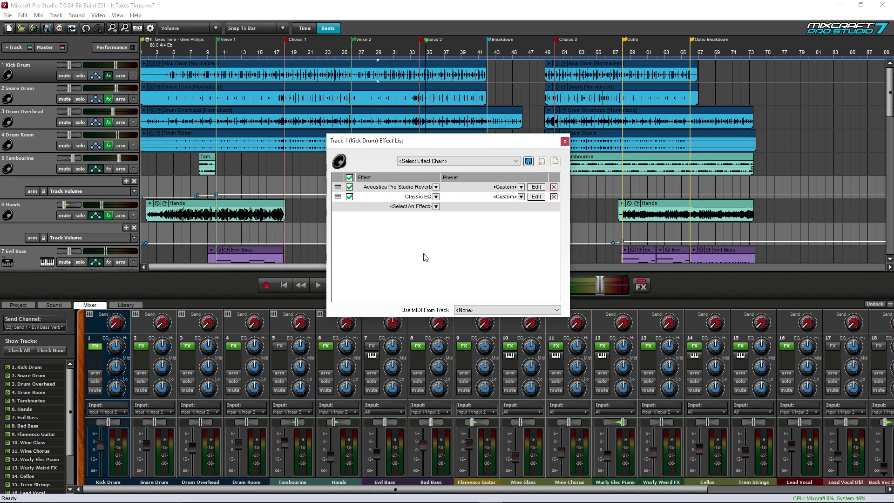
left_click(436, 196)
left_click_drag(470, 258, 462, 239)
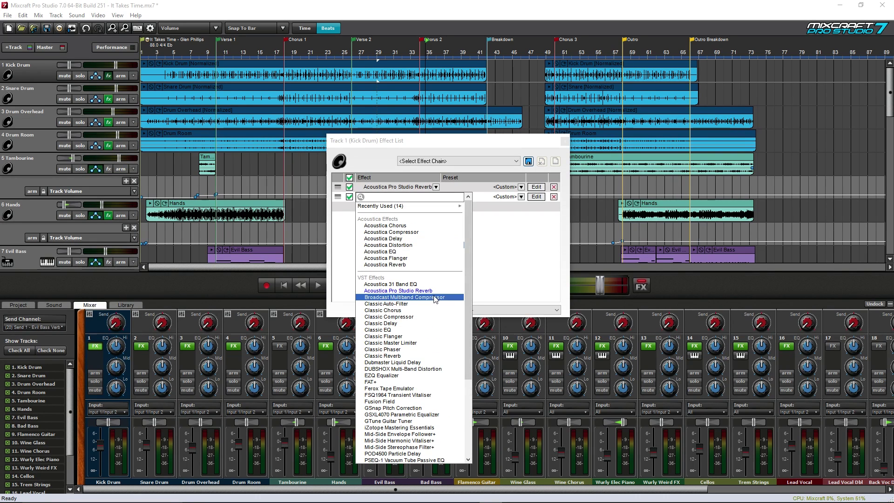
scroll(435, 353, "down", 2)
scroll(435, 353, "down", 4)
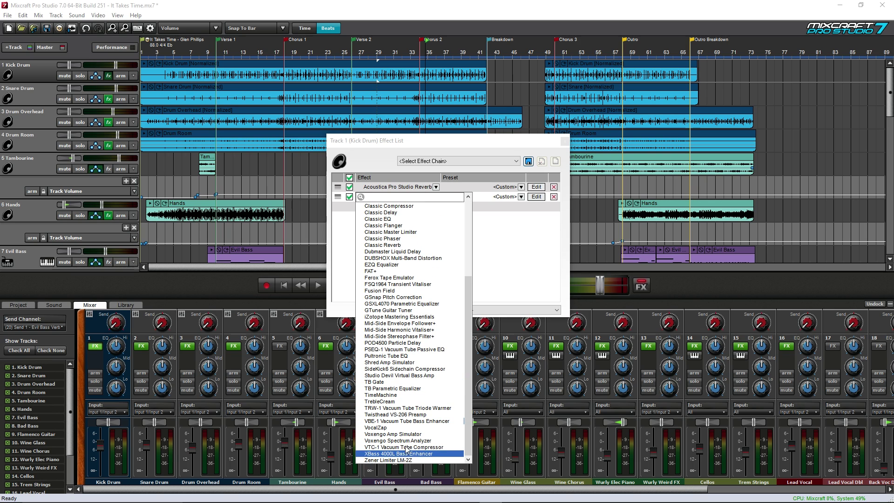
scroll(410, 364, "up", 1)
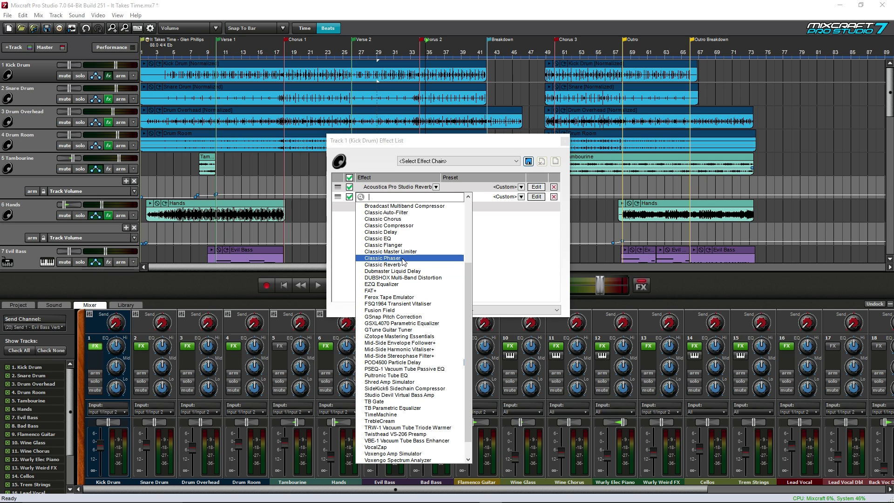
left_click(392, 238)
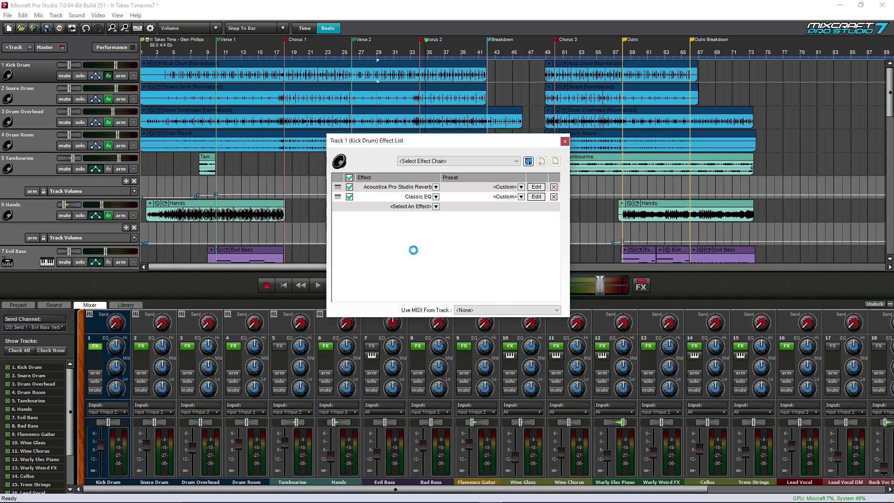
Step: Check the Classic EQ's controls in its editor, and replace the Kick Drum's second effect with iZotope Mastering Essentials
left_click(537, 197)
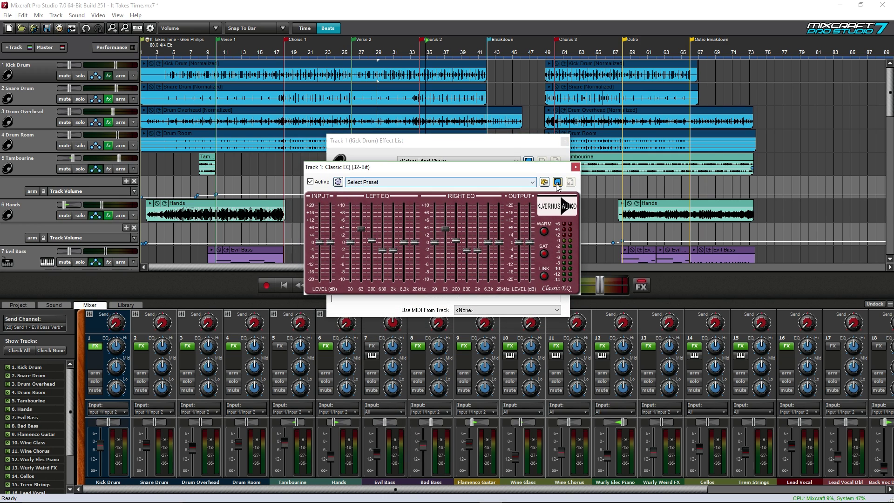
left_click(576, 167)
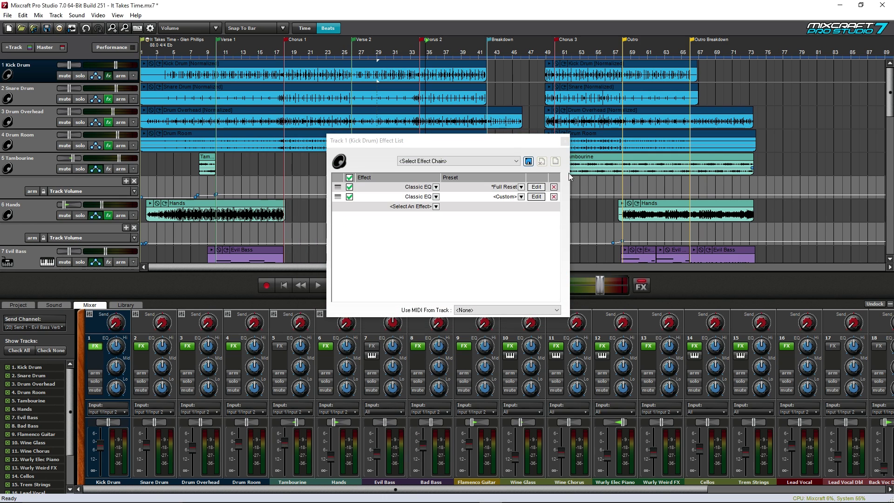
left_click(436, 197)
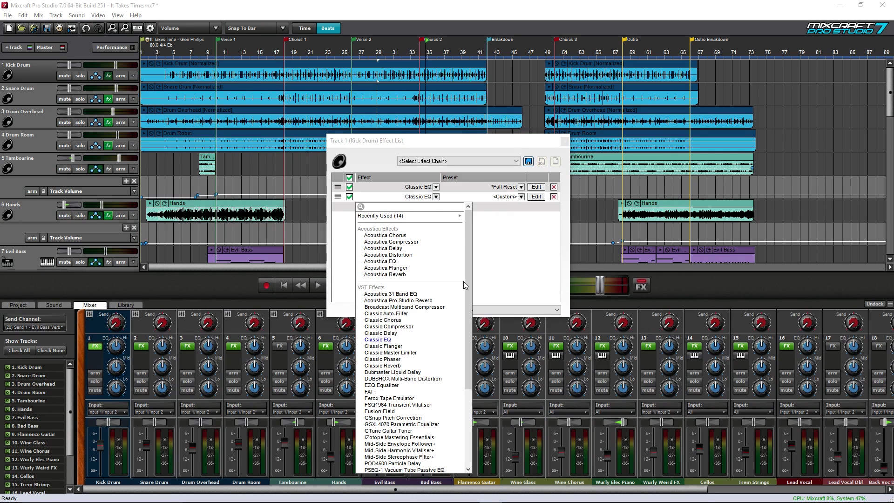
left_click_drag(466, 301, 437, 283)
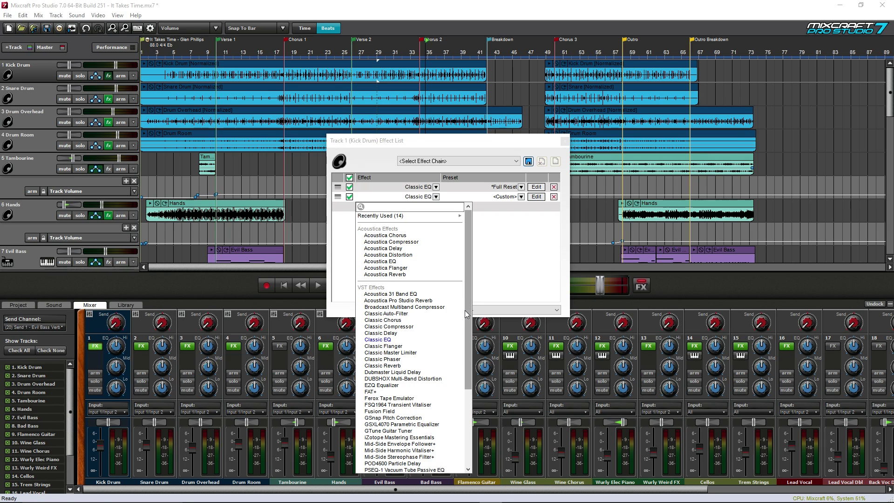
left_click_drag(466, 315, 471, 382)
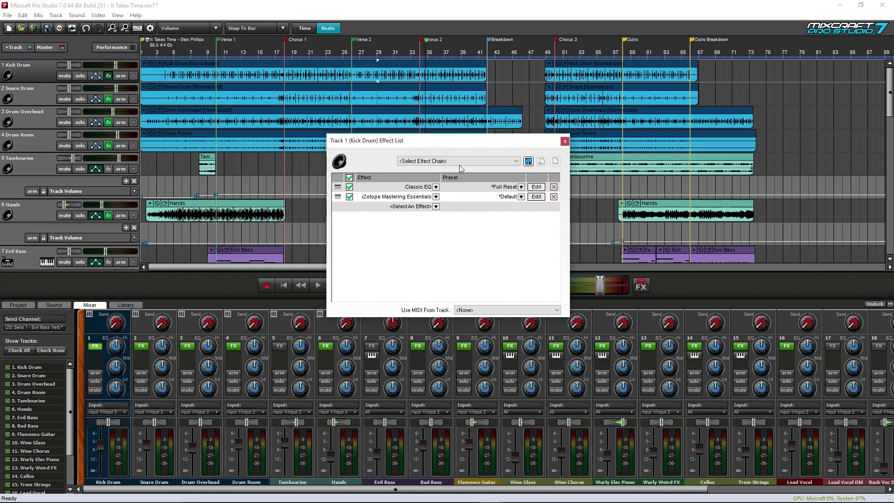
Step: Inspect the iZotope Mastering Essentials welcome screen and controls in its editor, repositioning the window over the arrangement, and close it
left_click(534, 197)
left_click_drag(482, 144, 456, 118)
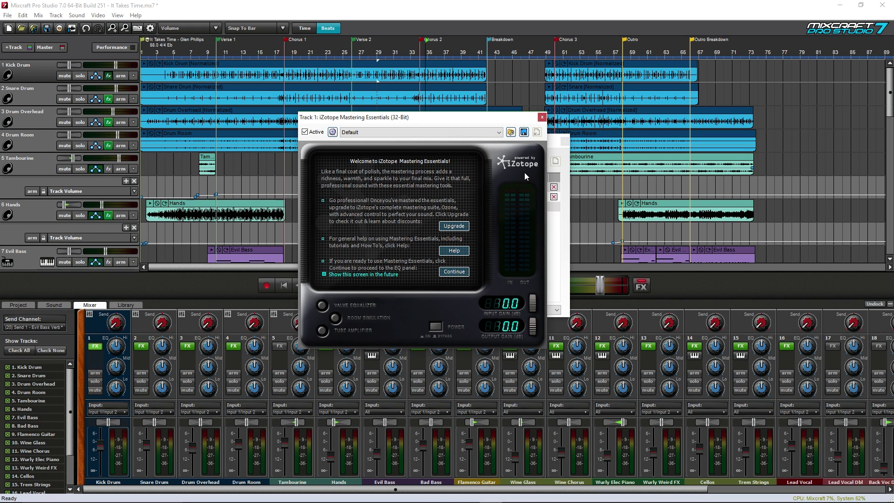
left_click_drag(438, 121, 446, 119)
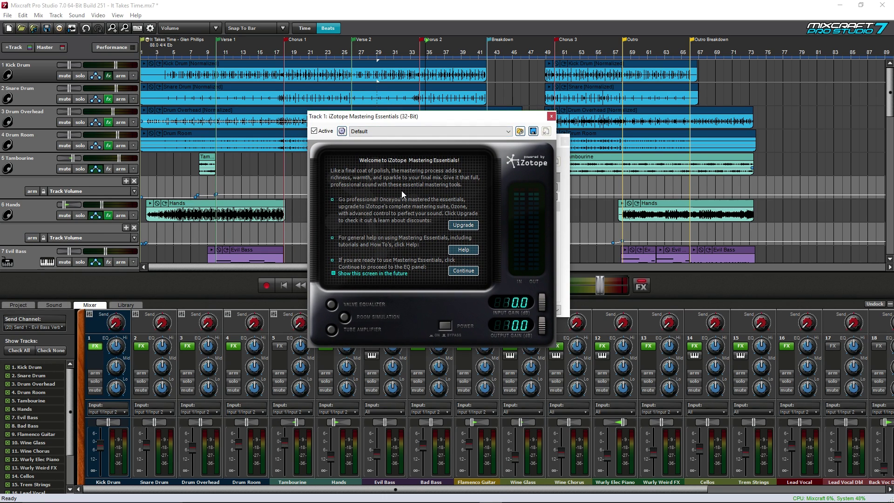
mouse_move(433, 118)
left_mouse_down()
mouse_move(453, 118)
mouse_move(438, 125)
left_mouse_up()
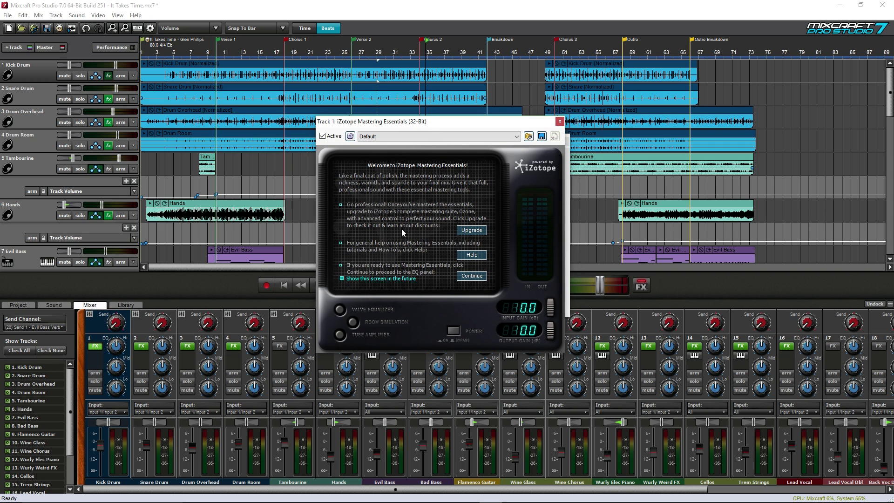
left_click(560, 121)
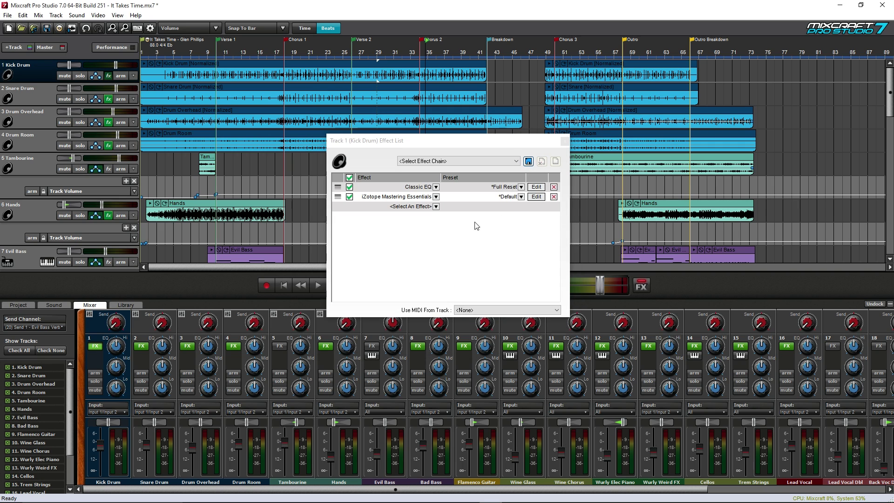
Step: Look through the bundled Acoustica and VST effects offered for the Kick Drum's first effect slot, and close the effect list
left_click(433, 188)
left_click_drag(468, 233, 474, 307)
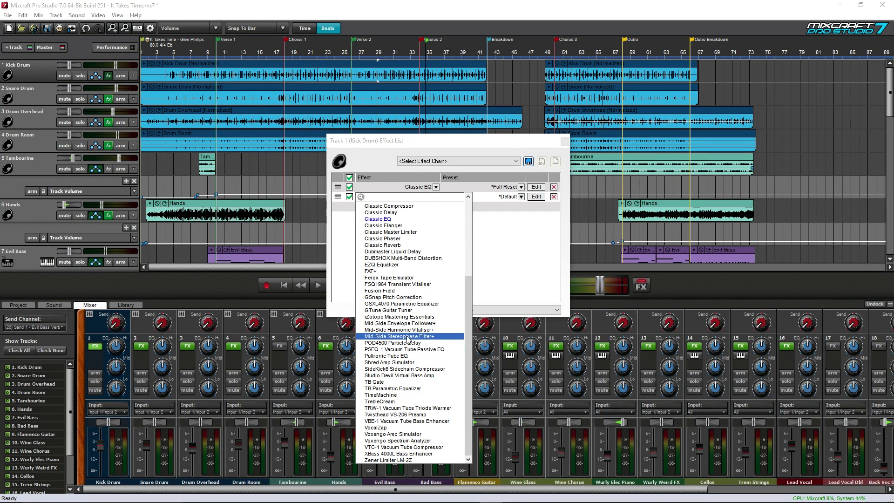
scroll(407, 337, "up", 2)
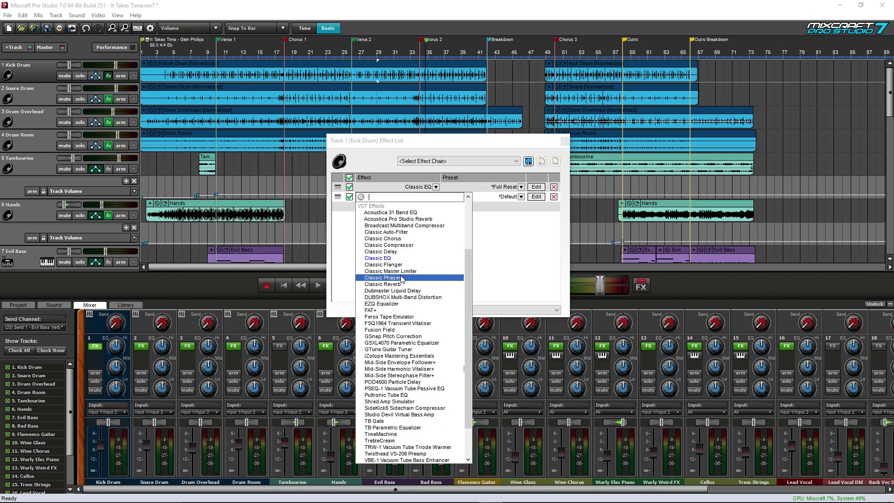
scroll(403, 301, "up", 2)
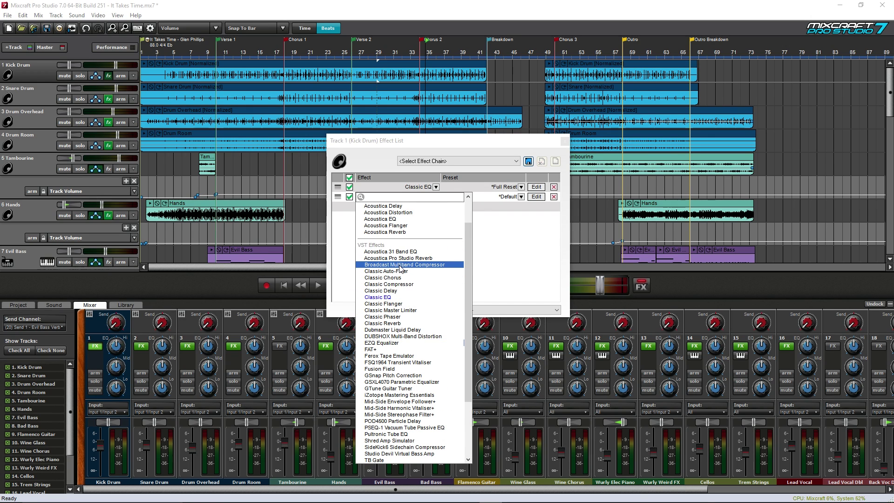
scroll(421, 372, "down", 4)
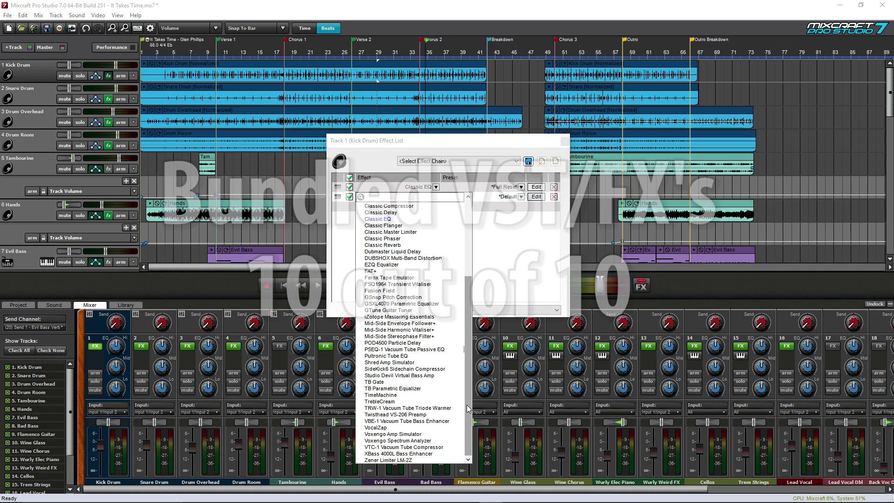
scroll(419, 354, "up", 5)
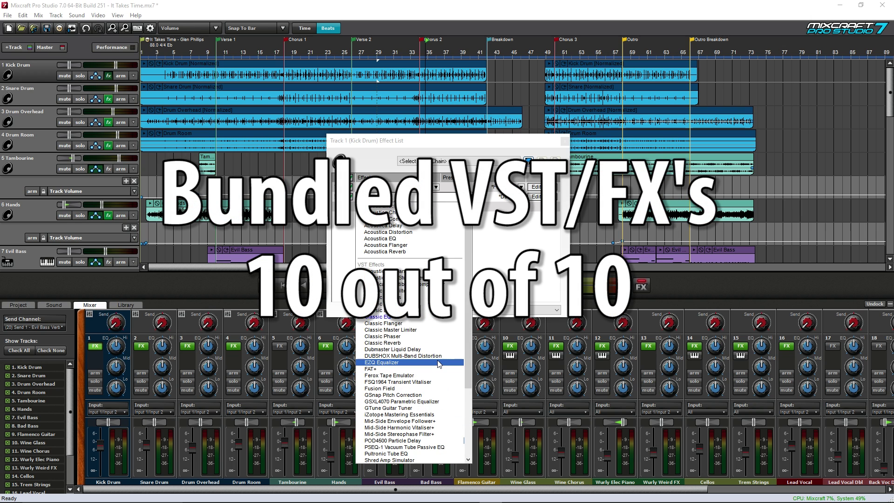
scroll(409, 368, "down", 5)
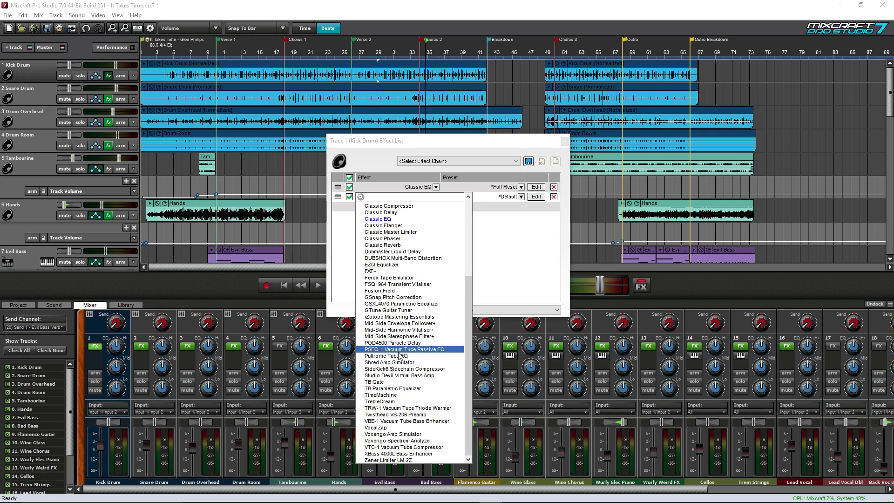
scroll(407, 357, "up", 5)
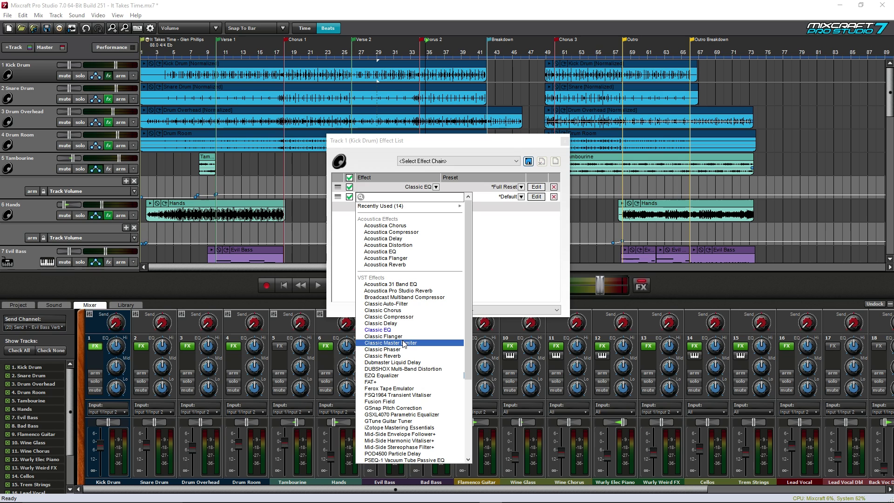
left_click(399, 428)
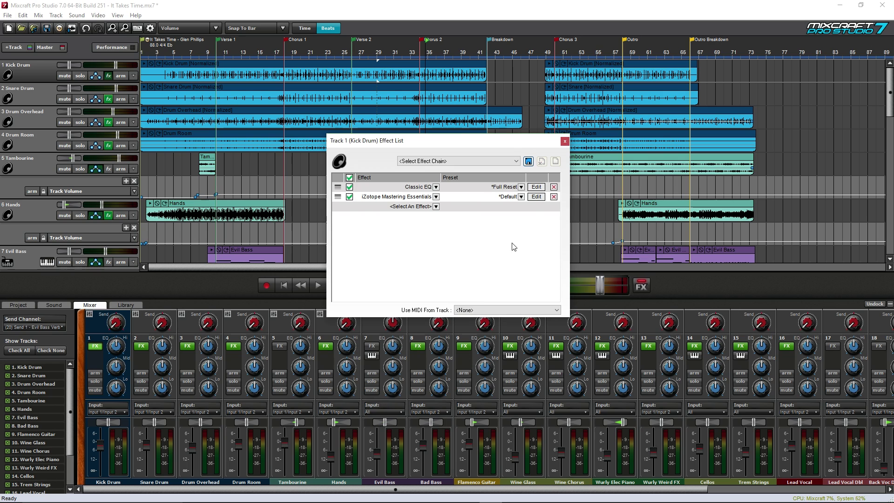
left_click(564, 141)
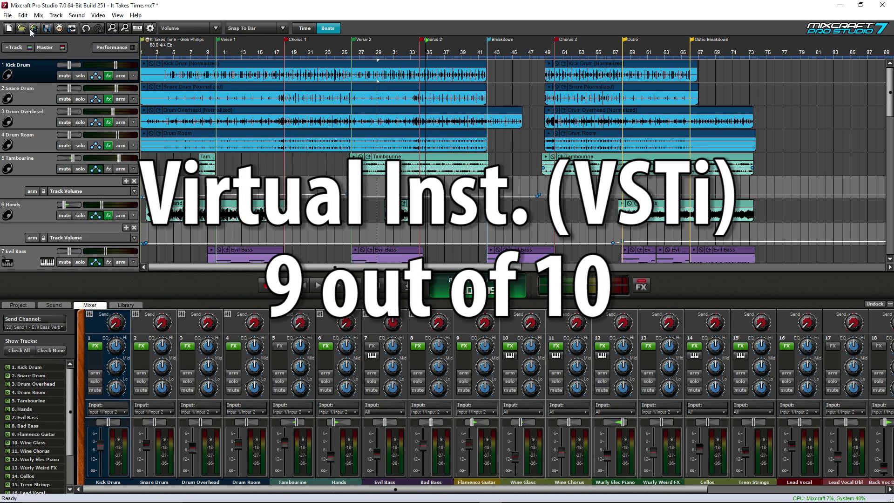
Step: Add a virtual instrument track to the project
left_click(57, 16)
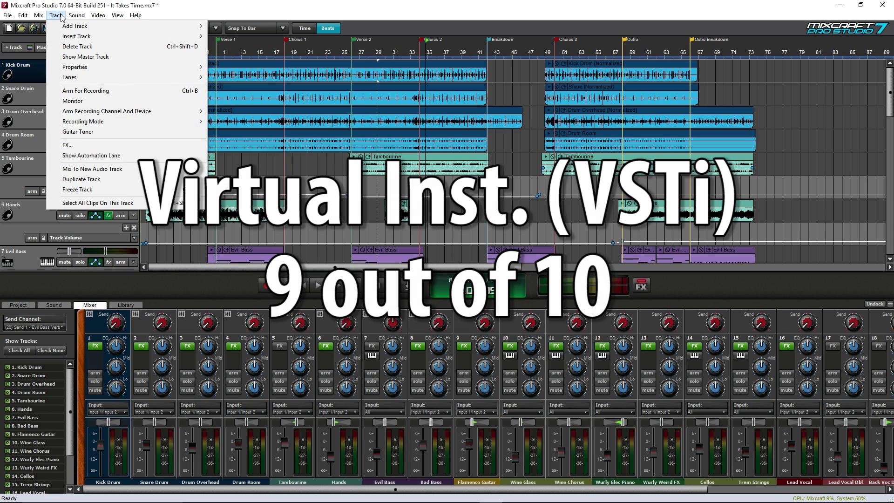
mouse_move(65, 29)
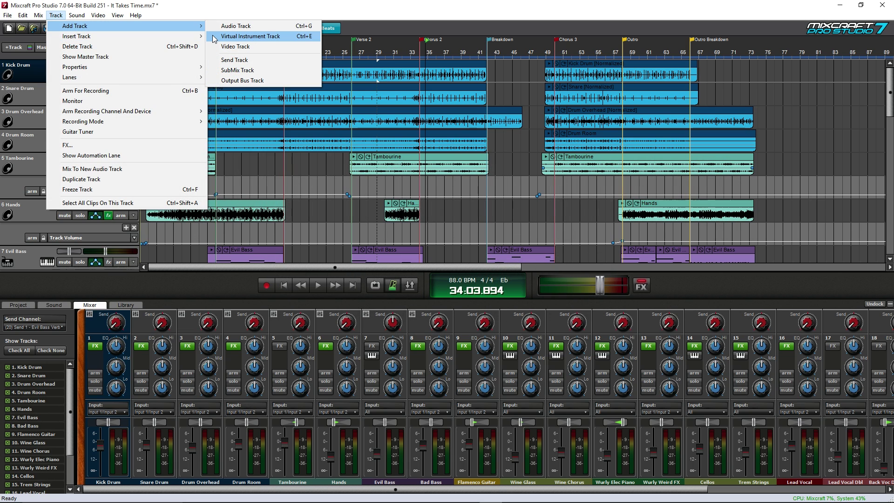
left_click(251, 37)
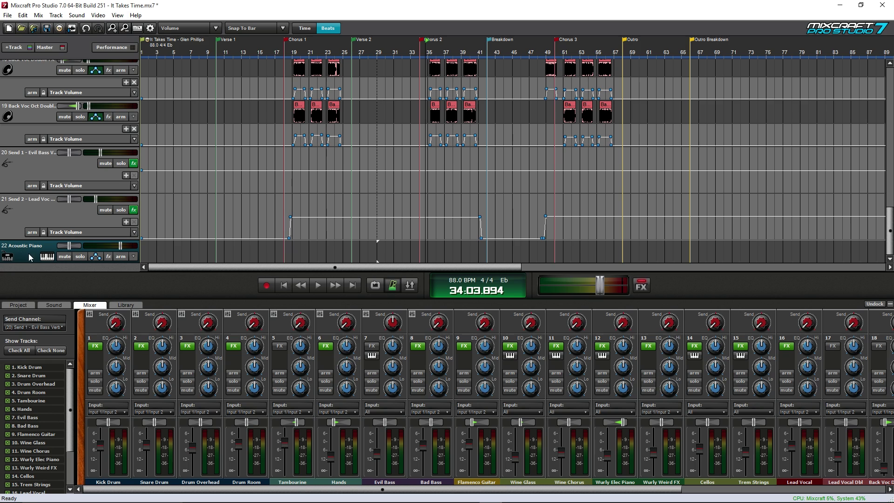
Step: Open the new track's instrument settings with the synth and effect details shown, and position the window over the arrangement
left_click(47, 256)
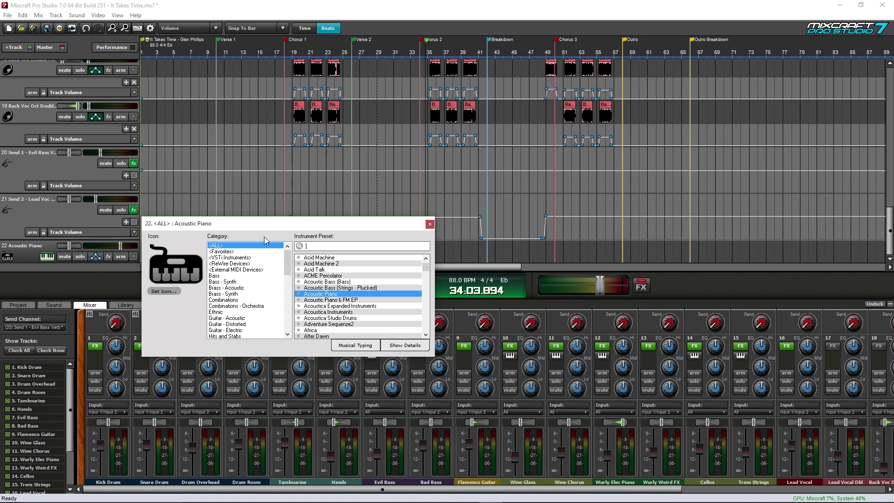
left_click_drag(308, 225, 492, 126)
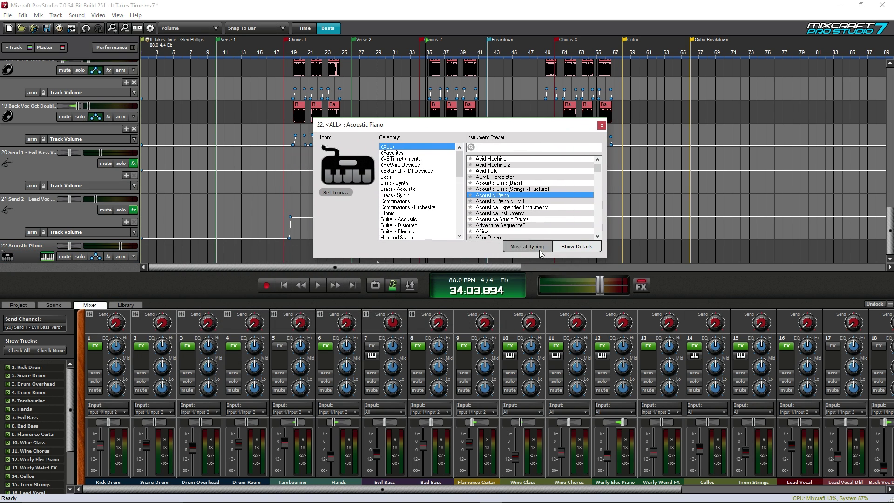
left_click(573, 246)
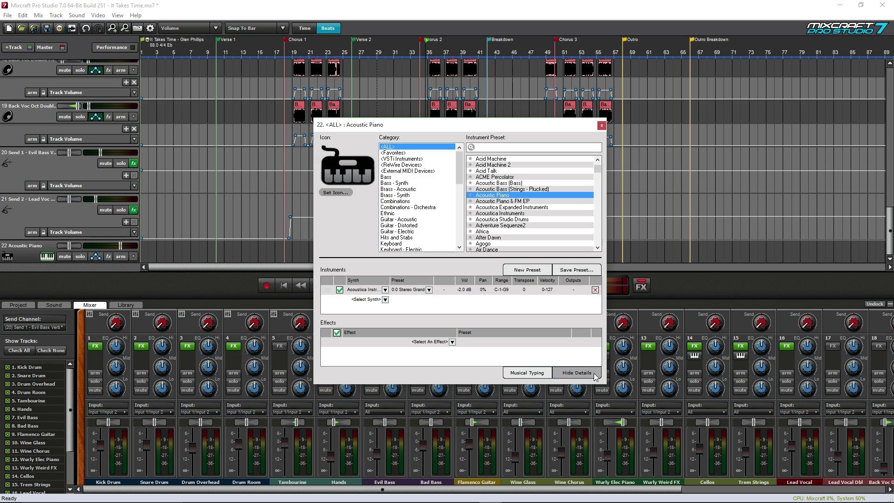
left_click_drag(525, 126, 536, 108)
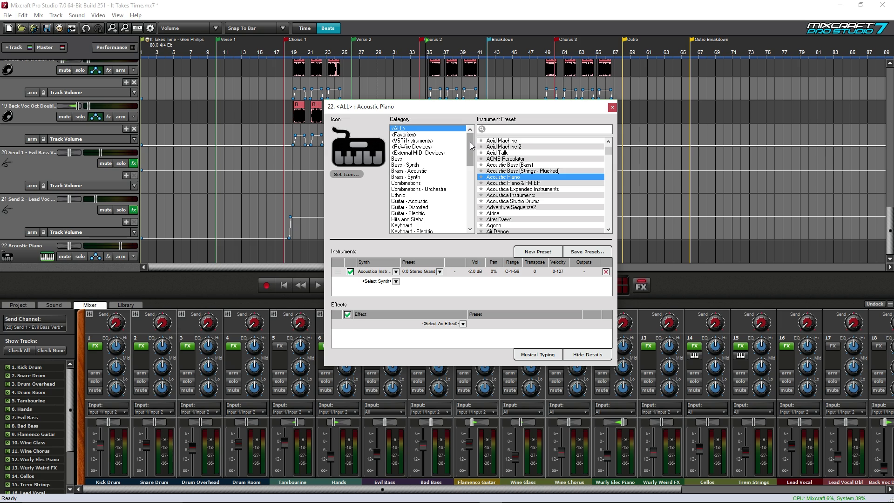
Step: Look through the instrument categories and presets, and list the available external MIDI devices
left_click_drag(470, 145, 471, 140)
left_click_drag(475, 106, 429, 100)
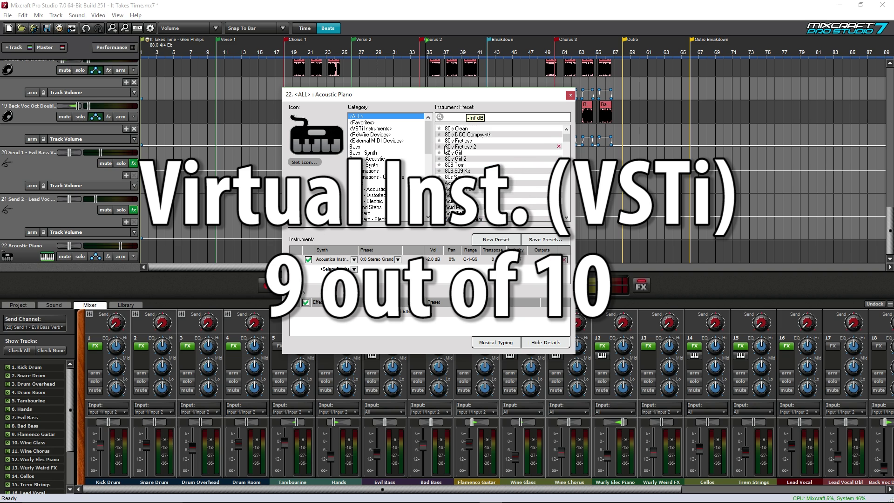
scroll(442, 149, "up", 5)
left_click(383, 140)
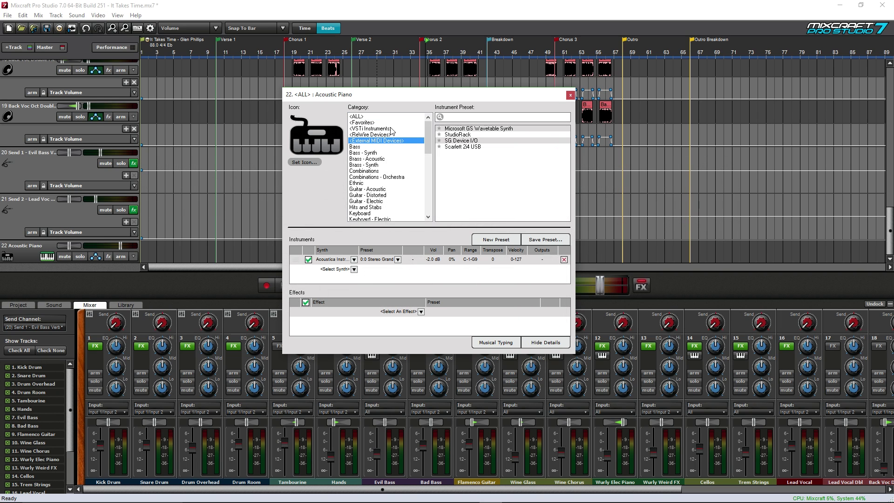
Step: From the VSTi instruments, try Acoustica Studio Drums and switch the new track to Acoustica Expanded Instruments
left_click(381, 128)
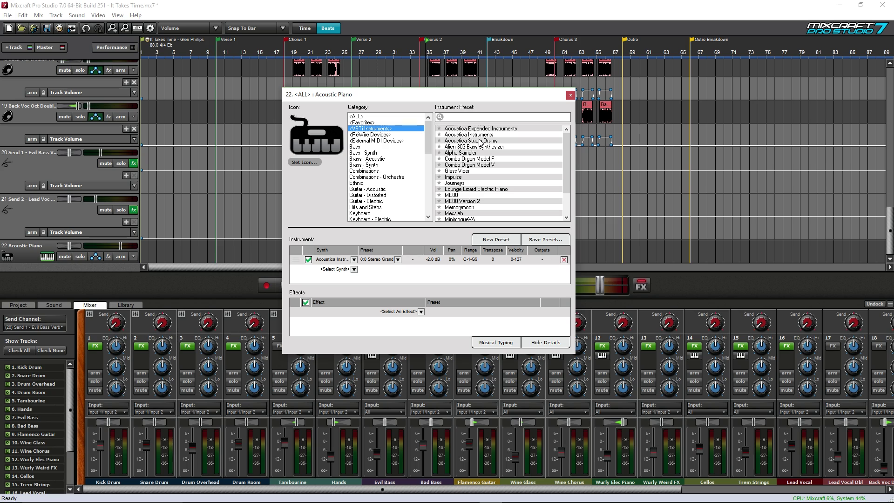
left_click(479, 140)
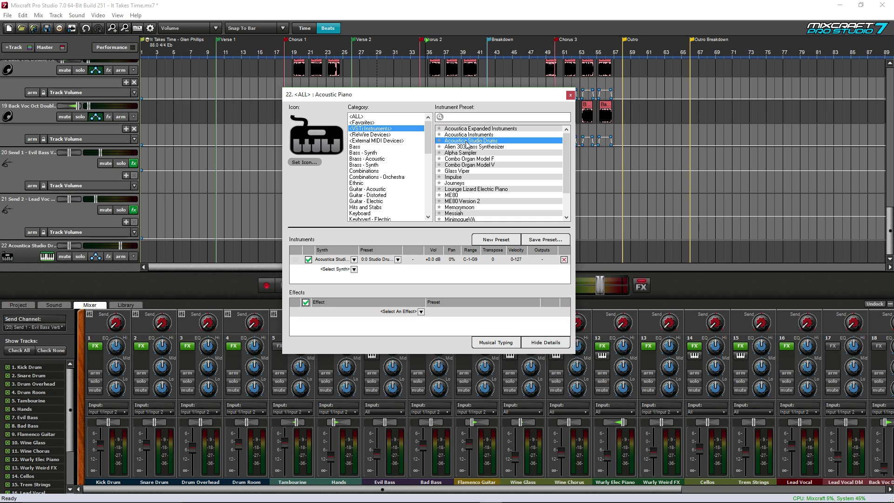
left_click_drag(463, 98, 480, 81)
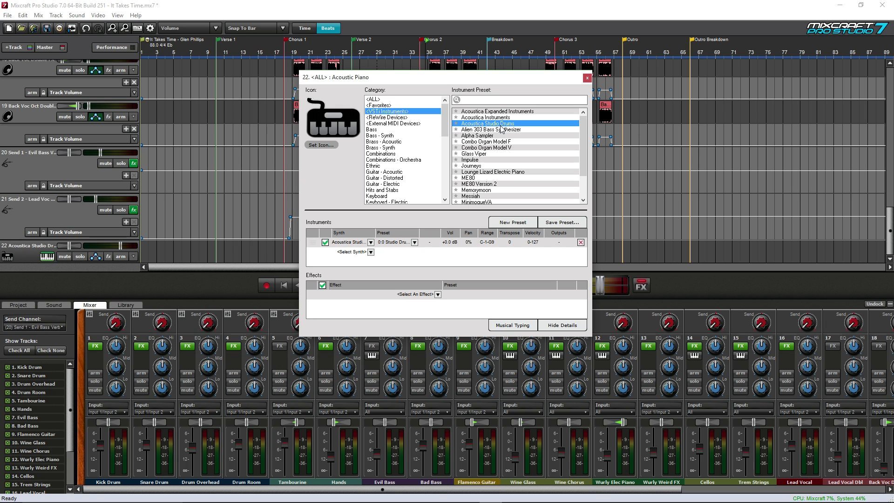
mouse_move(583, 156)
left_mouse_down()
mouse_move(583, 174)
mouse_move(584, 147)
left_mouse_up()
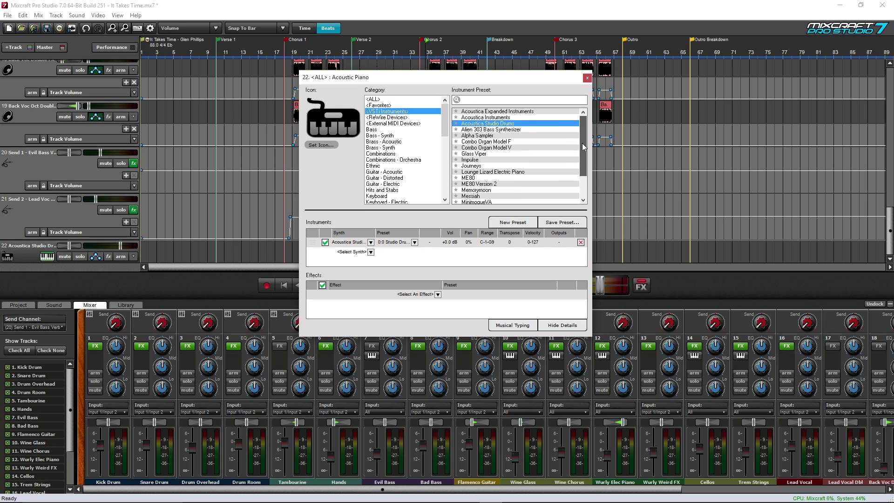
left_click(518, 111)
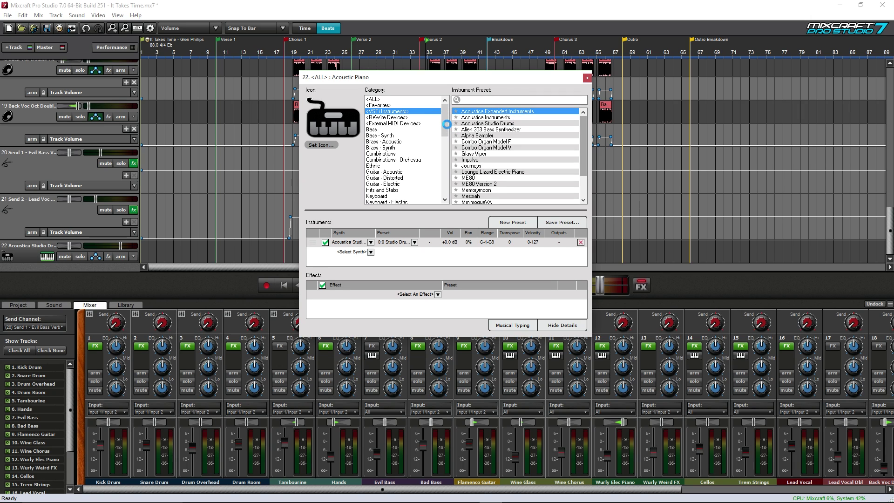
Step: Look through the full list of instrument presets across all categories
left_click(377, 100)
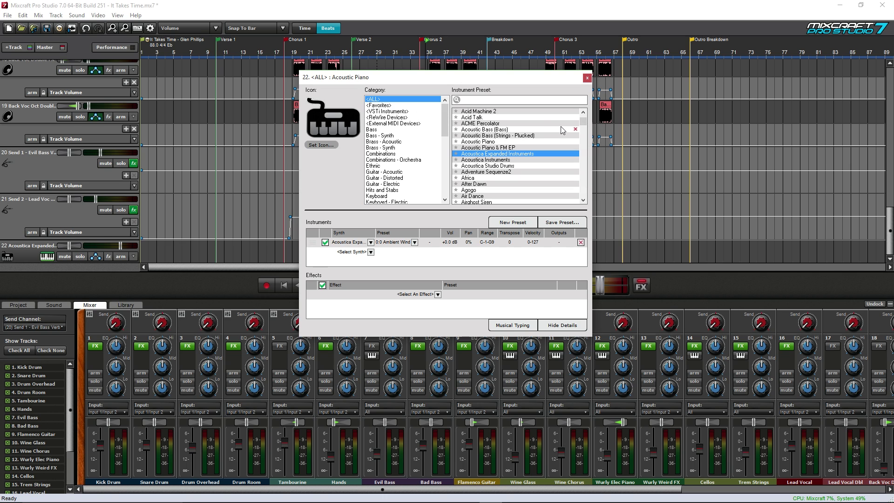
scroll(585, 124, "up", 3)
left_click_drag(583, 122, 588, 195)
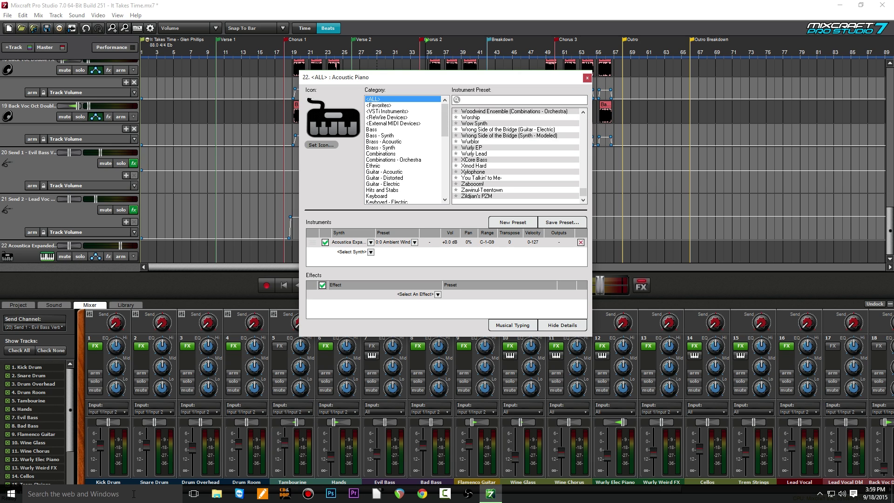
Step: Open the loop library in an enlarged panel and look through its song kits, including Nu Metal
left_click(121, 305)
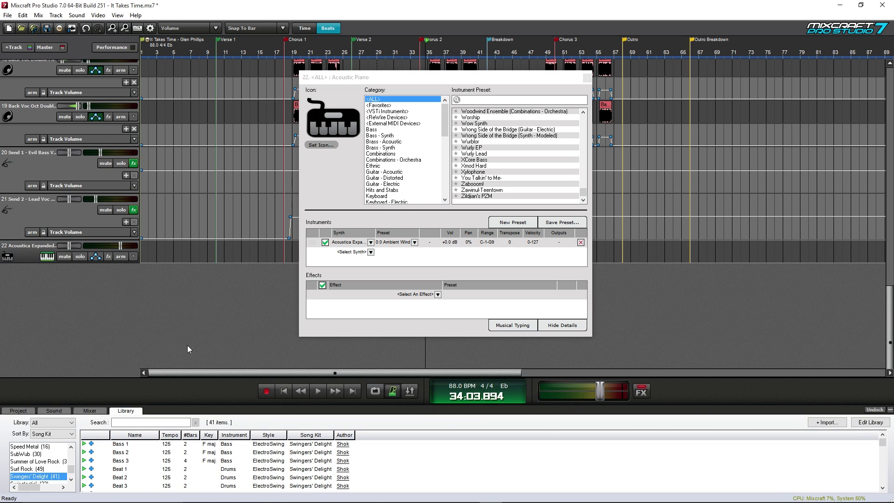
left_click_drag(242, 402, 242, 316)
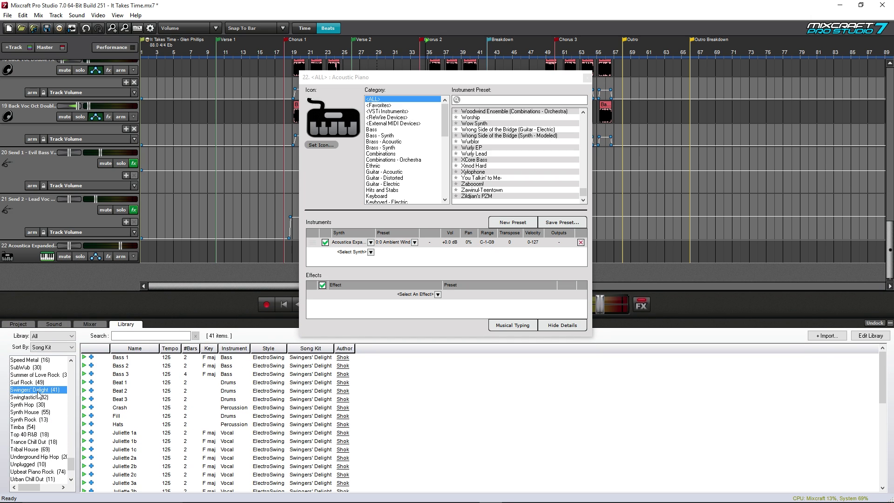
scroll(34, 448, "down", 3)
scroll(34, 448, "up", 10)
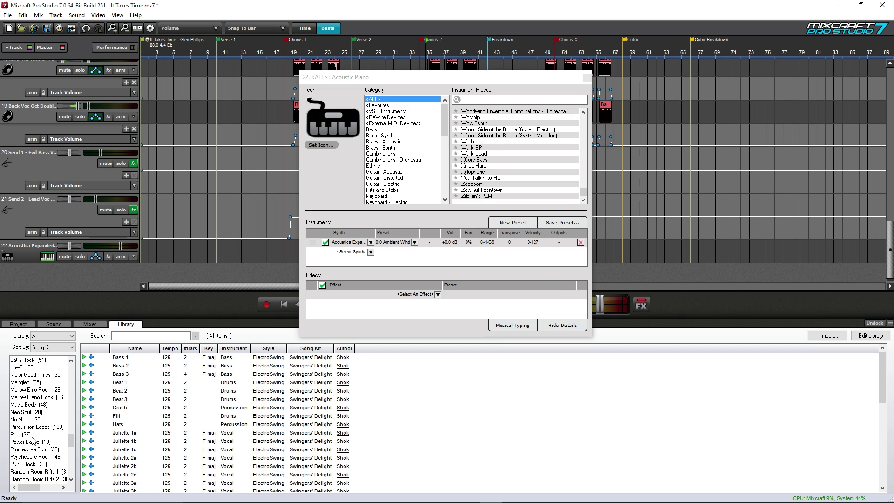
left_click(27, 434)
left_click(30, 419)
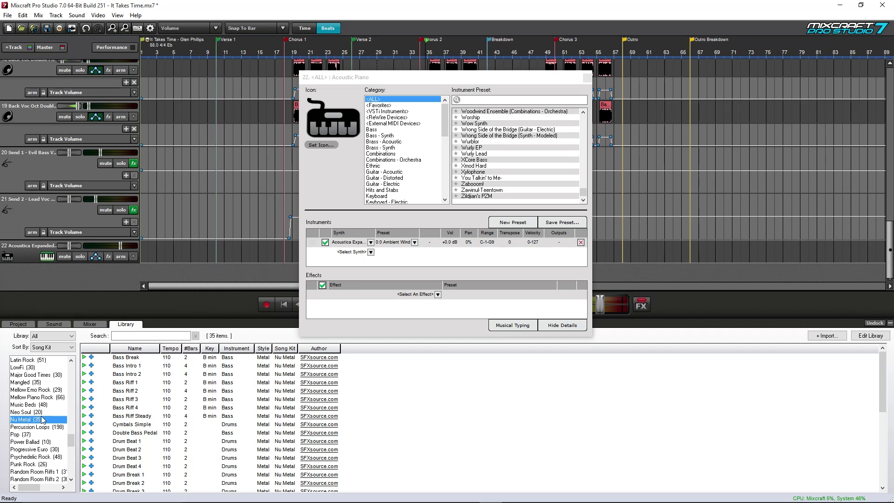
Step: Return to the mixer, assign the Wrong Side of the Bridge (Guitar - Electric) preset to track 22, and go back to the start of the preset list
left_click_drag(437, 77, 428, 65)
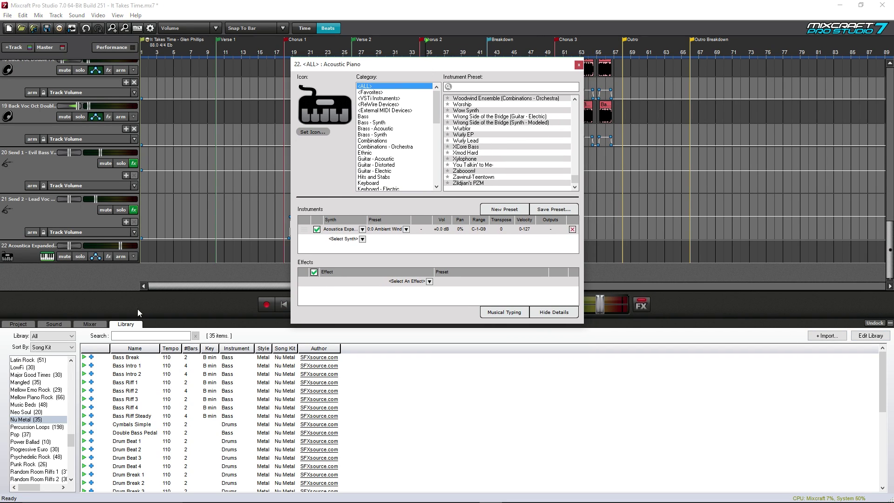
left_click(92, 323)
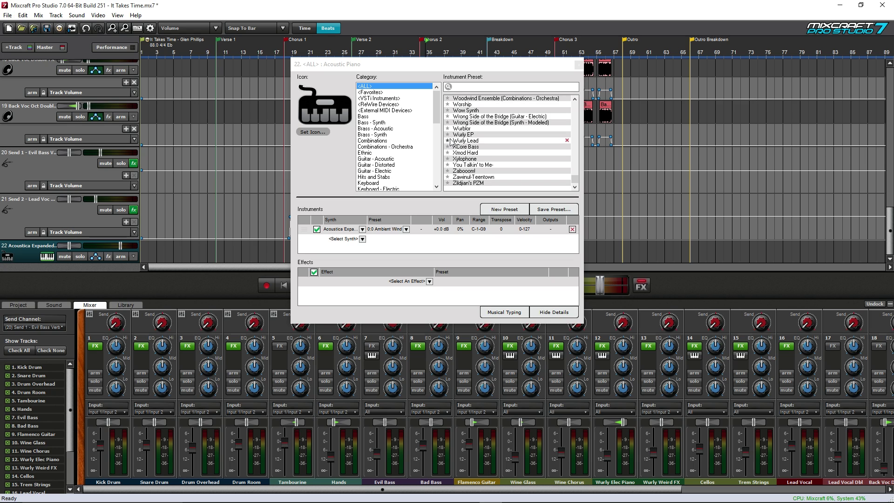
left_click(484, 116)
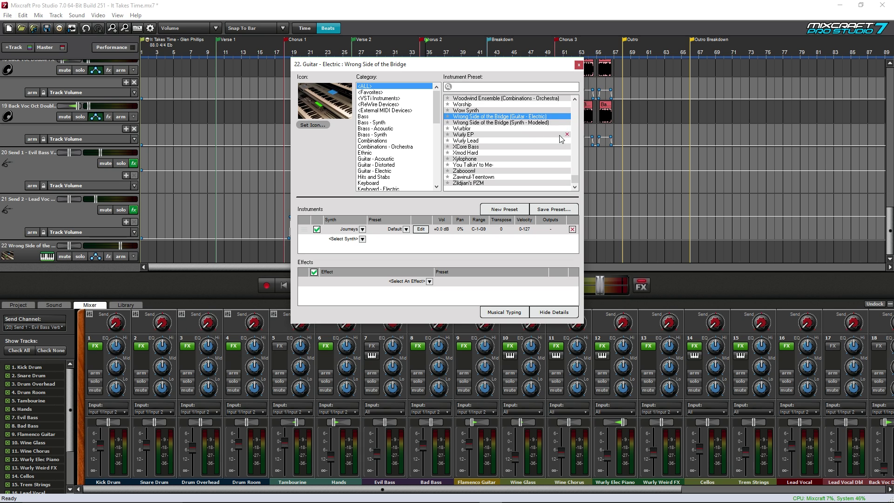
left_click_drag(575, 180, 572, 104)
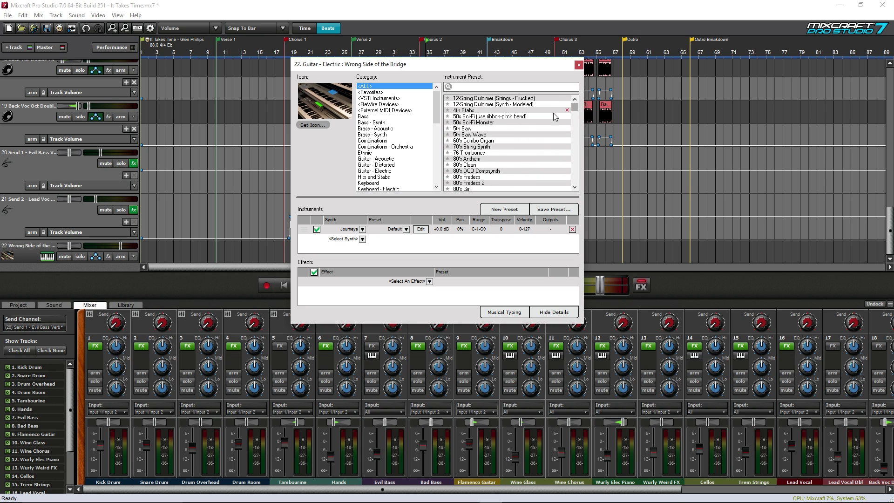
Step: From the VSTi instruments, try Alien 303 Bass Synthesizer and switch track 22 to VB3 Organ
left_click_drag(511, 67, 573, 88)
left_click(461, 122)
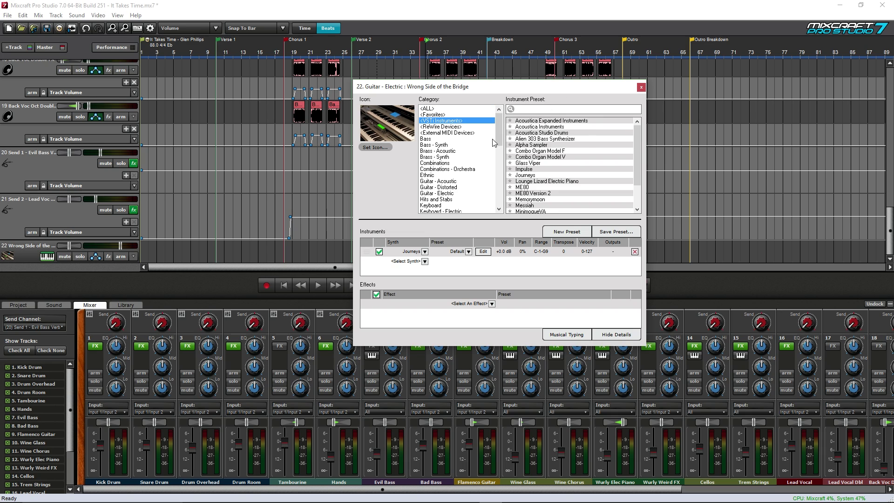
left_click(544, 139)
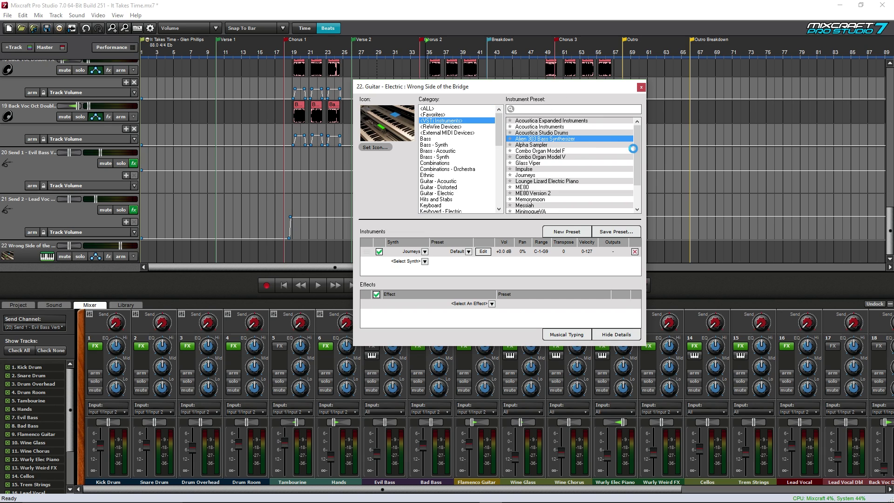
scroll(638, 168, "down", 2)
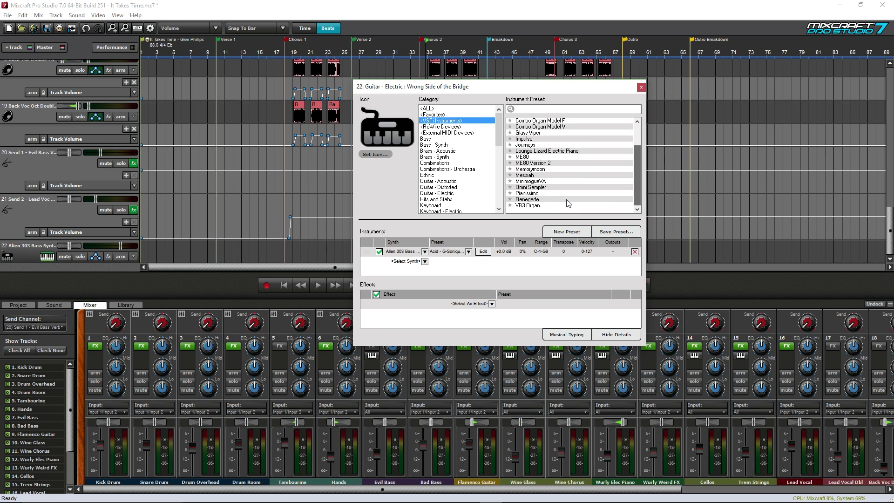
left_click(531, 205)
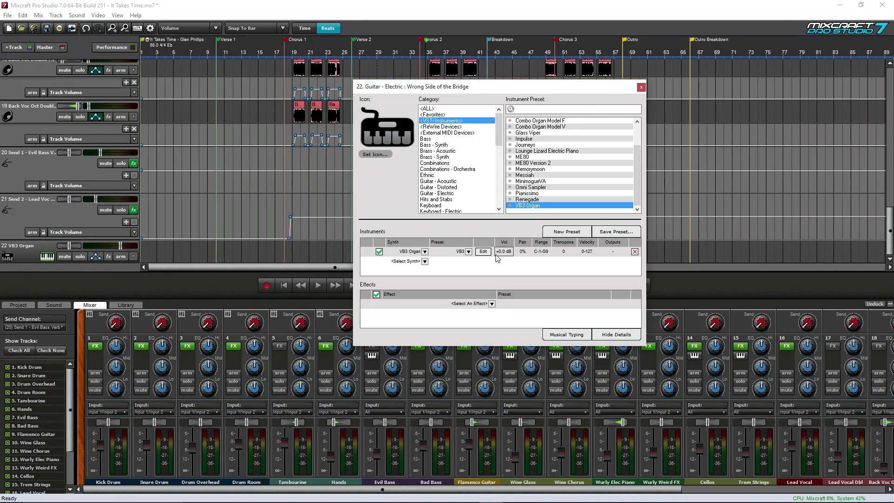
Step: Open the VB3 Organ editor, adjust its 16' harmonic bar, and close the editor
left_click(483, 251)
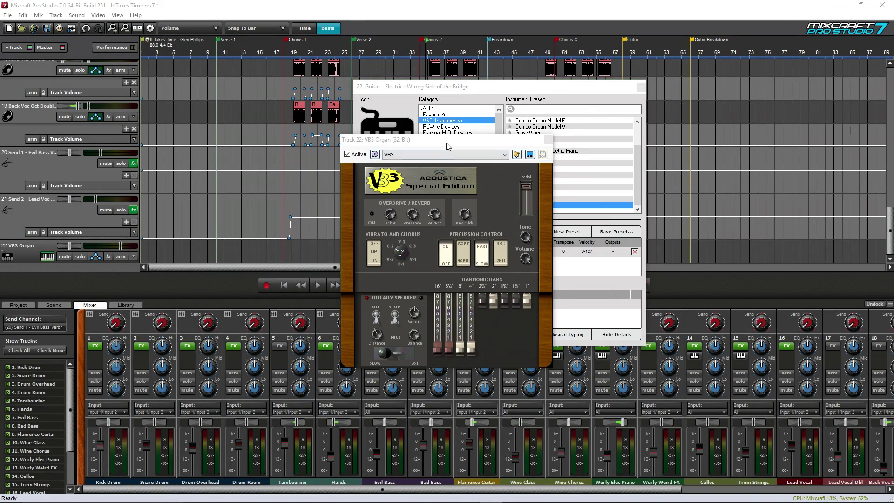
left_click_drag(446, 142, 400, 122)
mouse_move(401, 327)
left_mouse_down()
mouse_move(397, 269)
mouse_move(396, 317)
left_mouse_up()
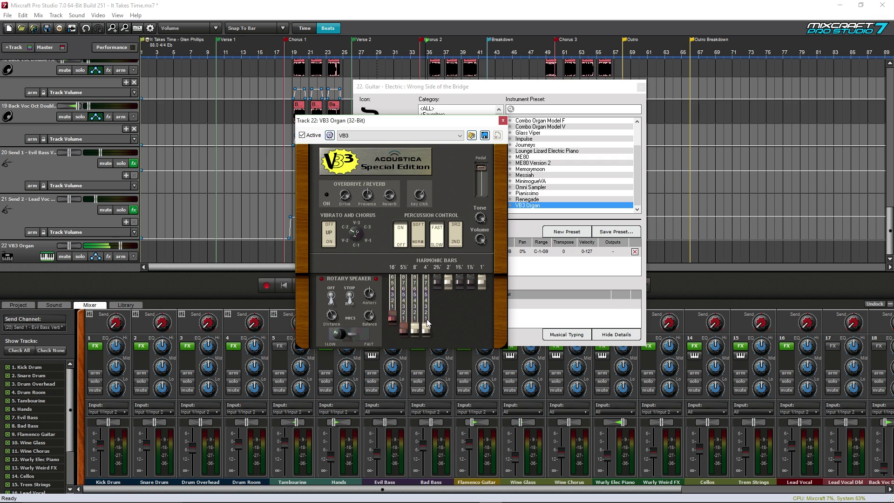
left_click(503, 120)
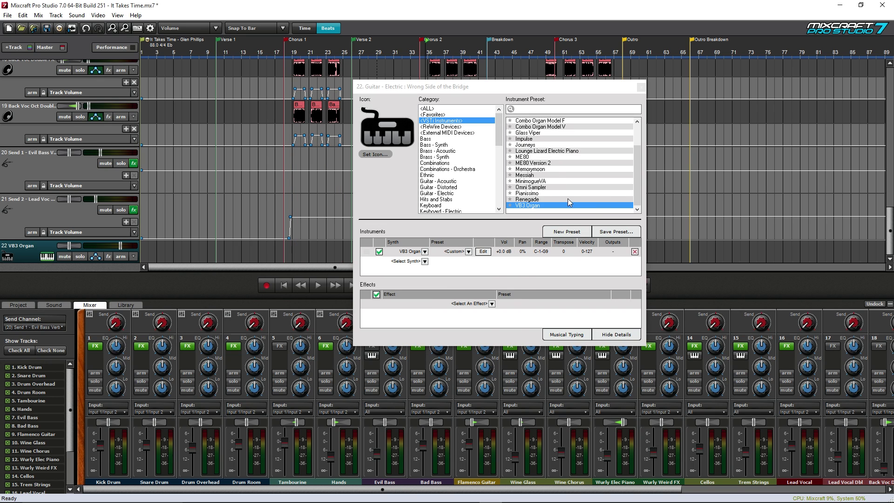
Step: Switch track 22 to Omni Sampler and open its editor over the arrangement
left_click(530, 188)
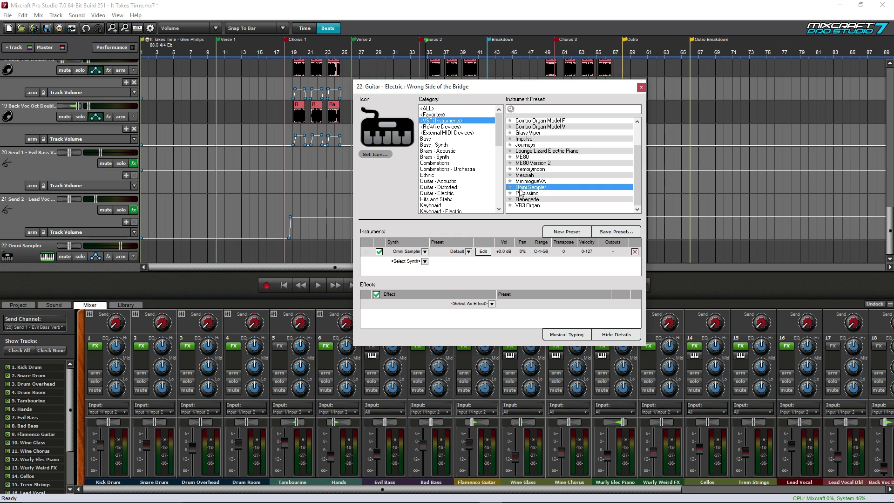
left_click(483, 252)
left_click_drag(471, 182, 449, 106)
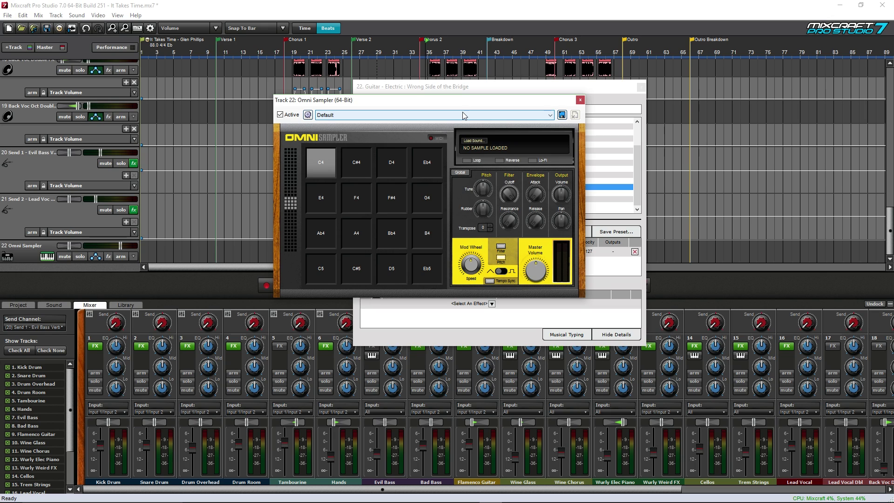
Step: Explore the Omni Sampler's pads in several note banks, including E1 to G2, and close its editor
left_click(357, 169)
left_click(386, 163)
left_click(424, 164)
left_click(308, 171)
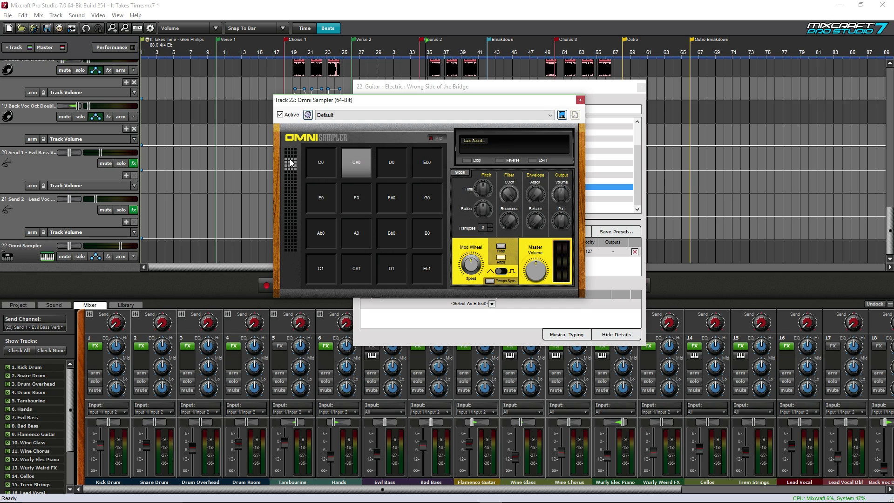
left_click(294, 176)
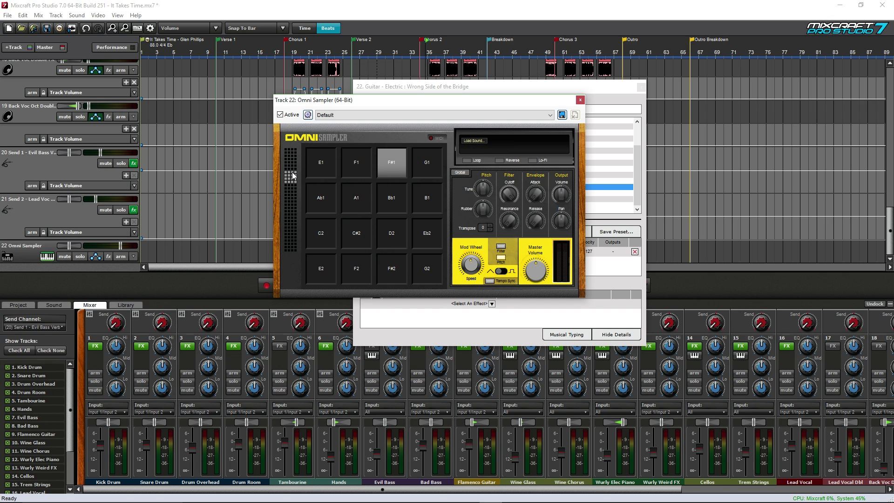
left_click(316, 198)
left_click(356, 199)
left_click(399, 200)
left_click(425, 205)
left_click(426, 233)
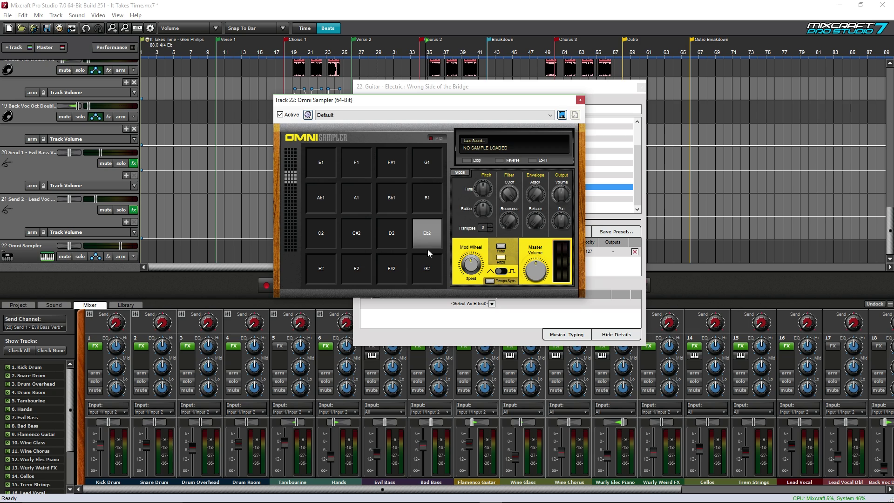
left_click(425, 261)
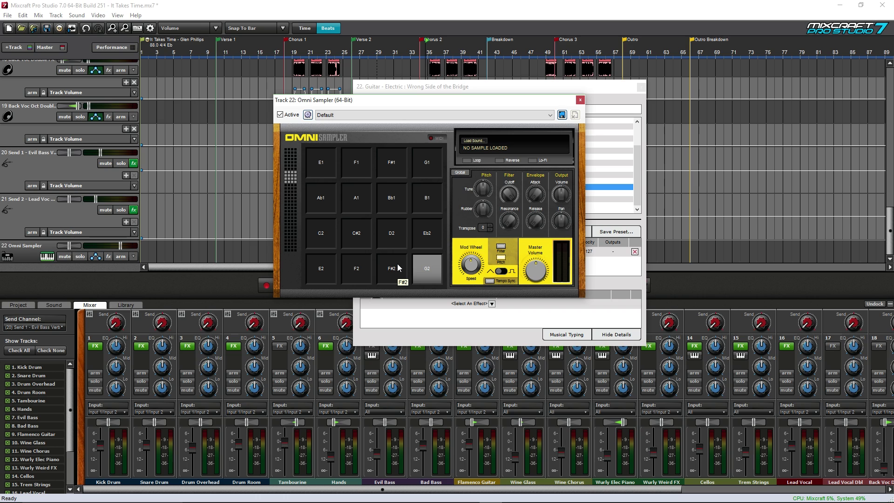
left_click(580, 99)
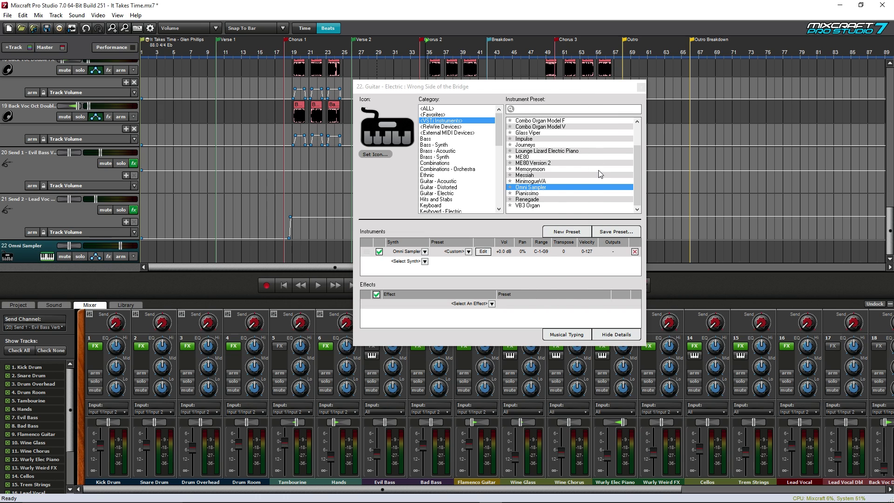
Step: Switch track 22 to Pianissimo, open its editor, and return to the start of the VSTi instrument list
left_click(533, 193)
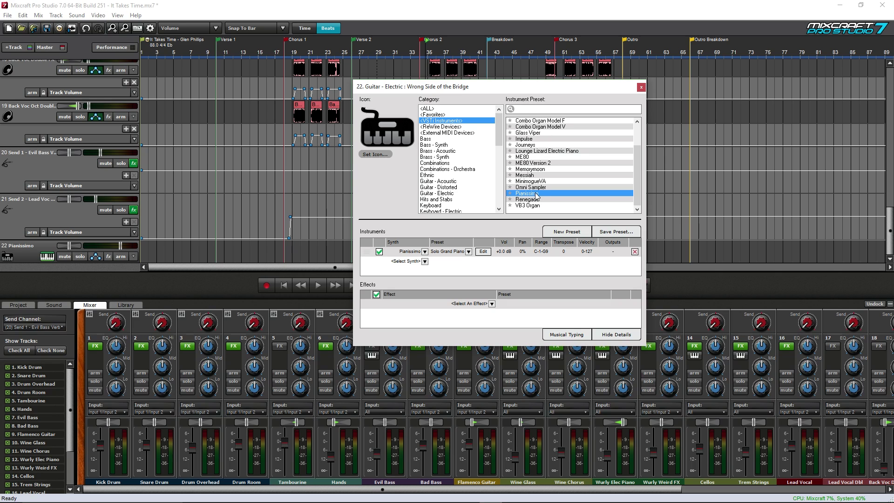
left_click(483, 252)
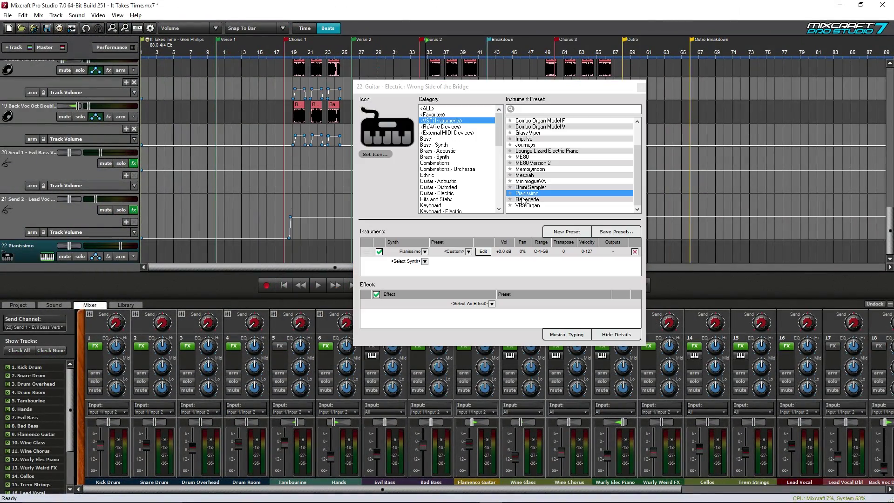
left_click_drag(635, 177, 635, 153)
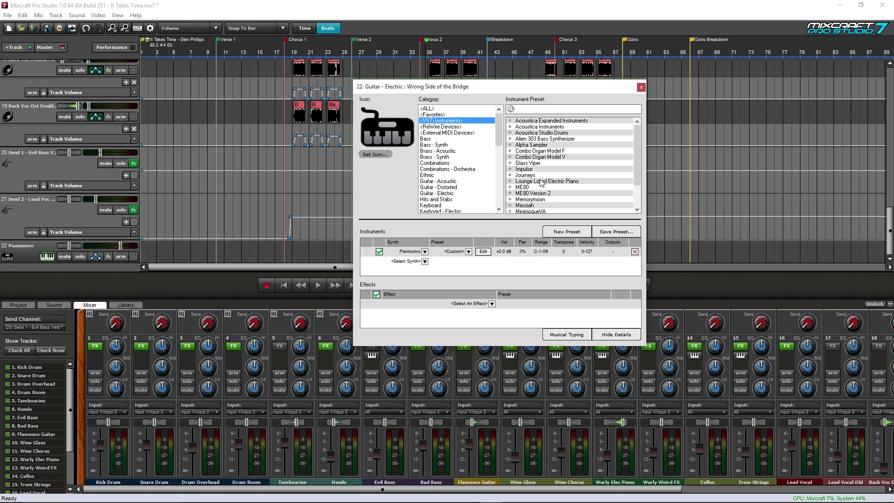
Step: Look through the Bass and Guitar - Acoustic presets and the remaining categories, and close the instrument window
left_click(424, 139)
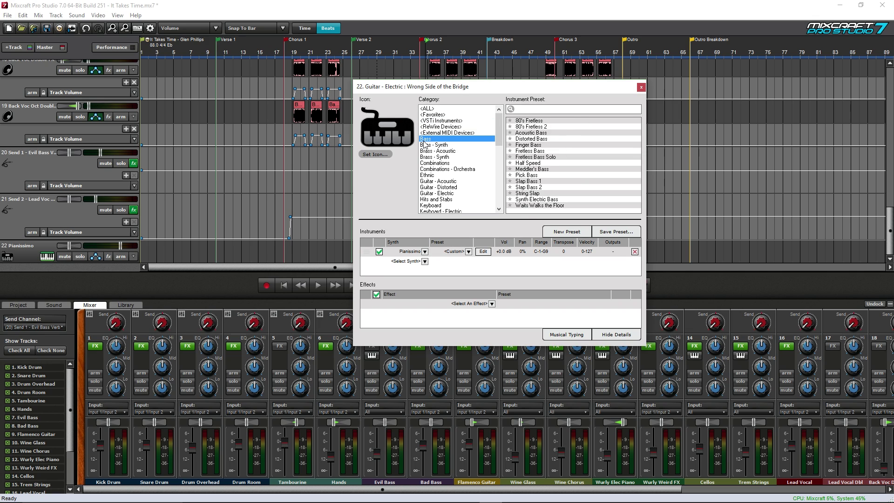
left_click(438, 182)
left_click_drag(497, 142, 497, 162)
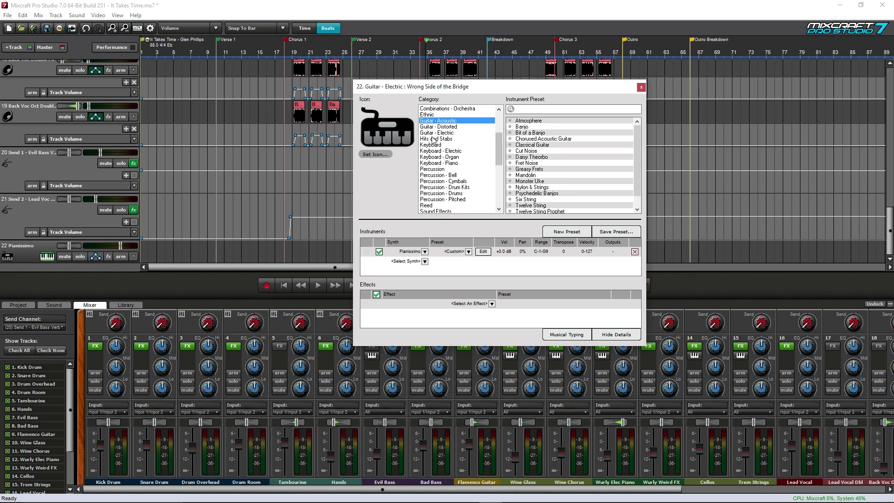
left_click_drag(498, 143, 494, 123)
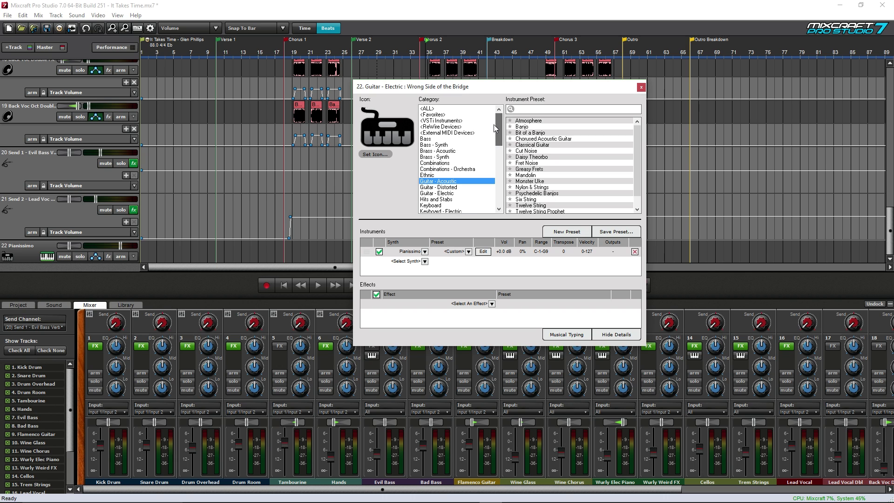
left_click_drag(492, 87, 473, 94)
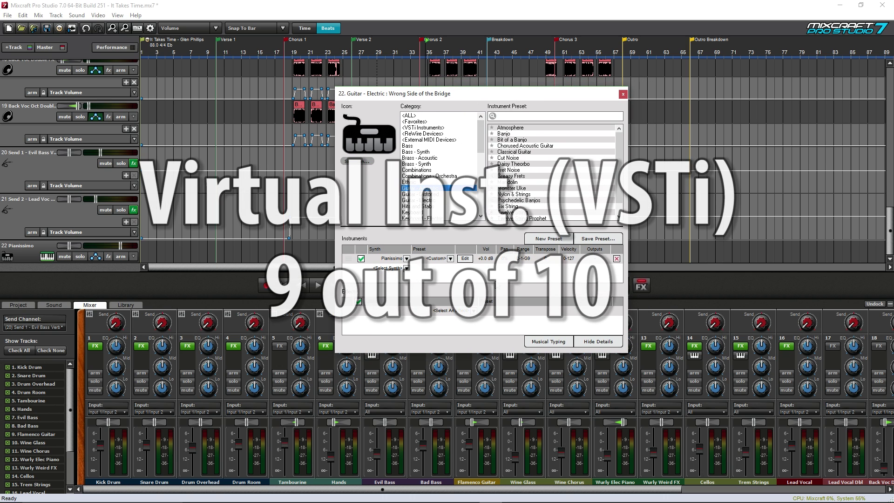
left_click_drag(564, 96, 540, 106)
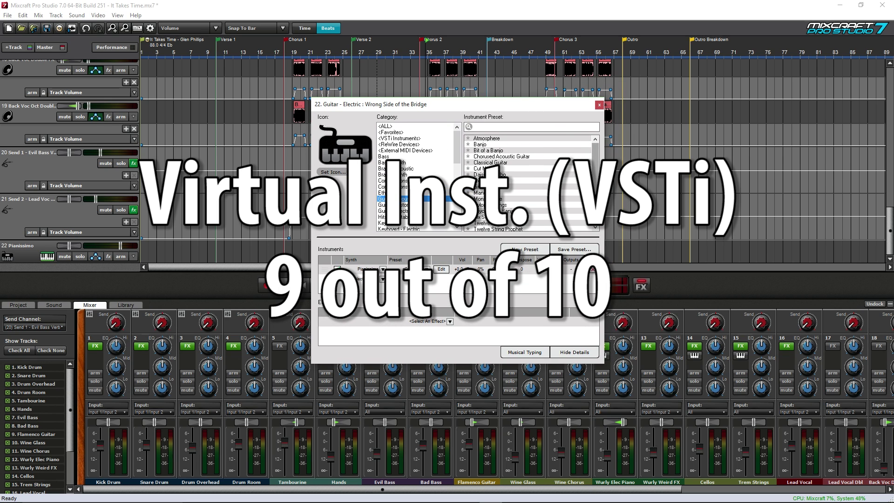
left_click(599, 105)
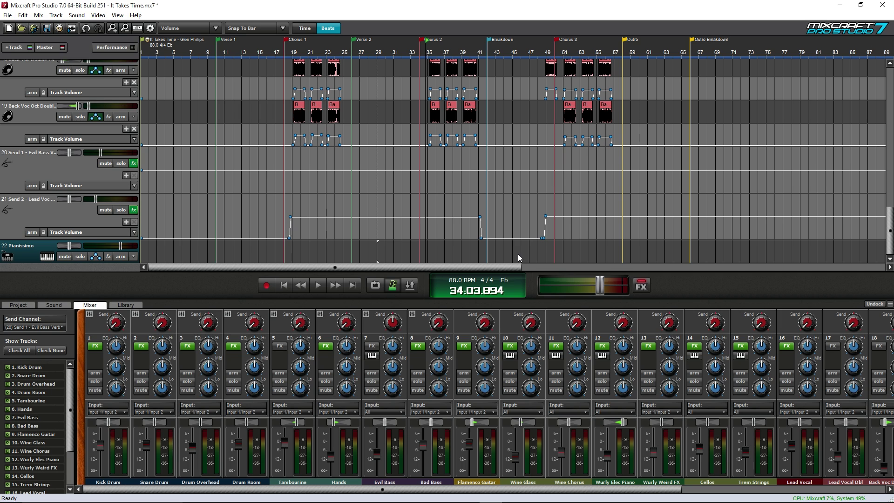
Step: Start a new project without saving the changes to It Takes Time, and reposition the New Project Settings dialog
left_click(8, 15)
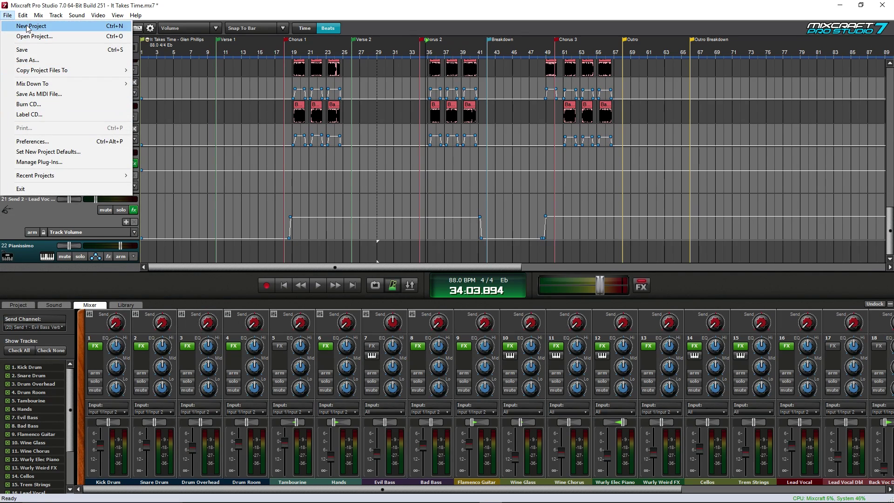
left_click(28, 26)
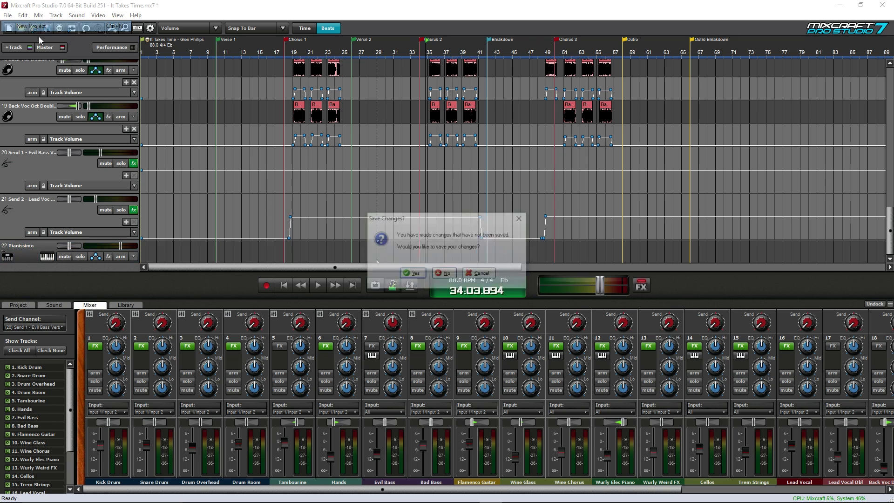
left_click(444, 274)
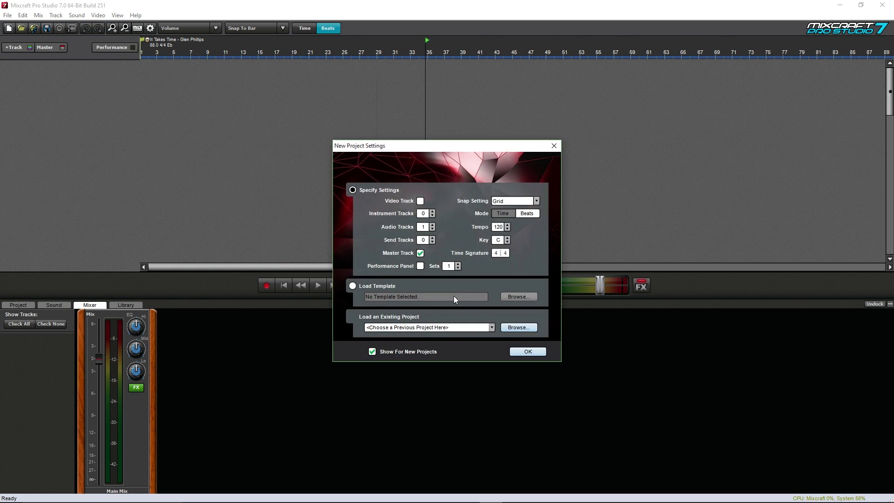
left_click_drag(446, 145, 448, 123)
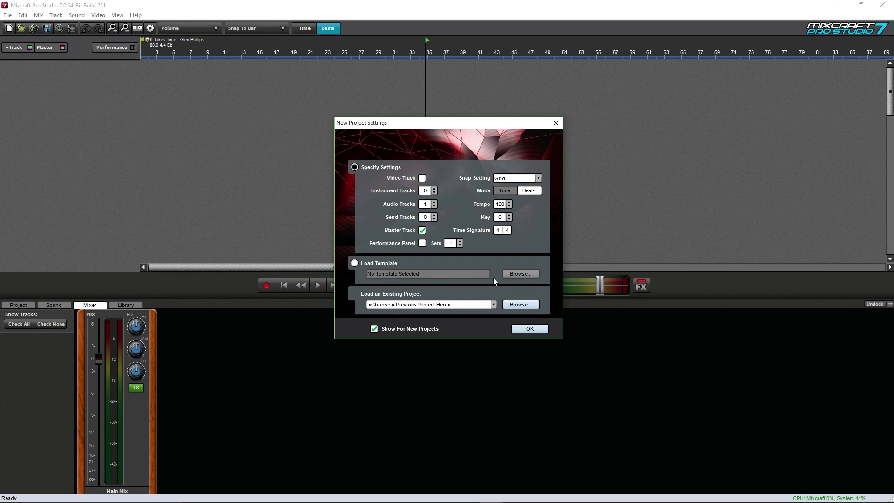
Step: Create the new project with three instrument tracks, one audio track and a master track, and add a send track
left_click_drag(467, 121, 450, 114)
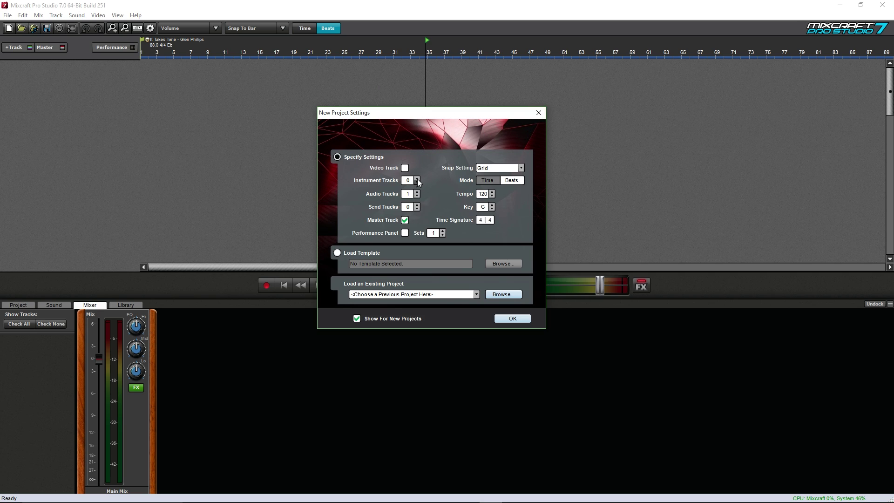
left_click(521, 322)
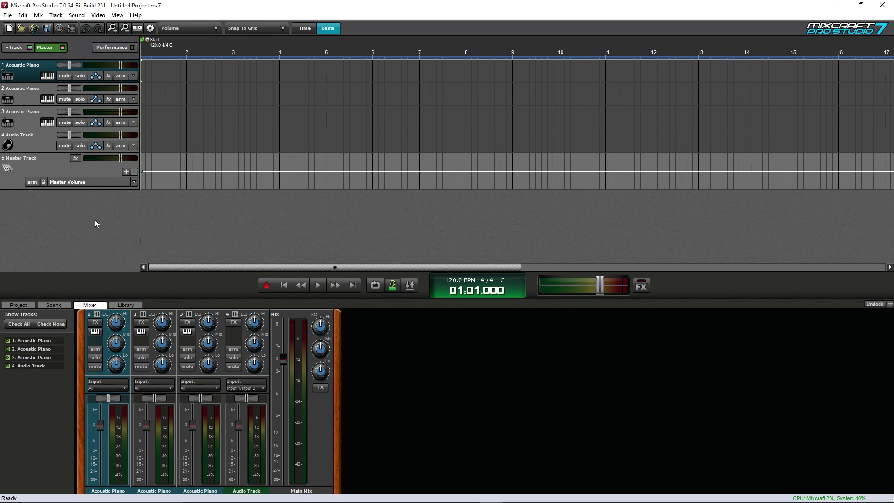
left_click(57, 17)
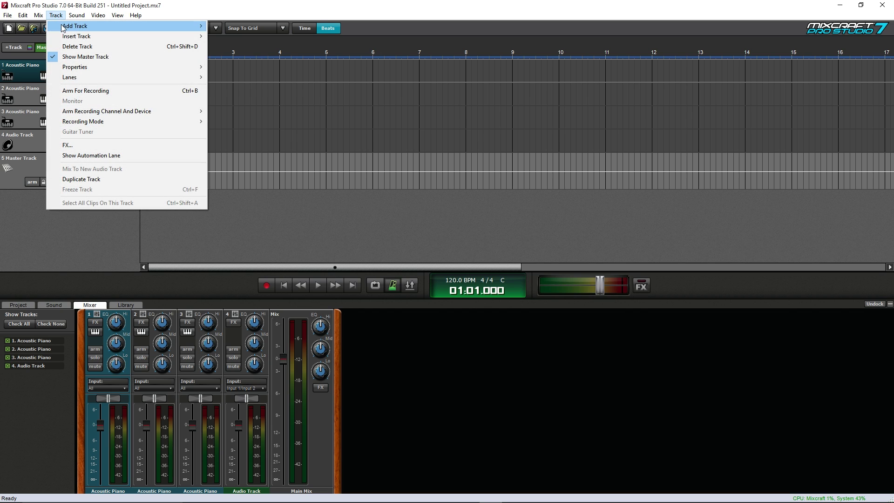
mouse_move(62, 26)
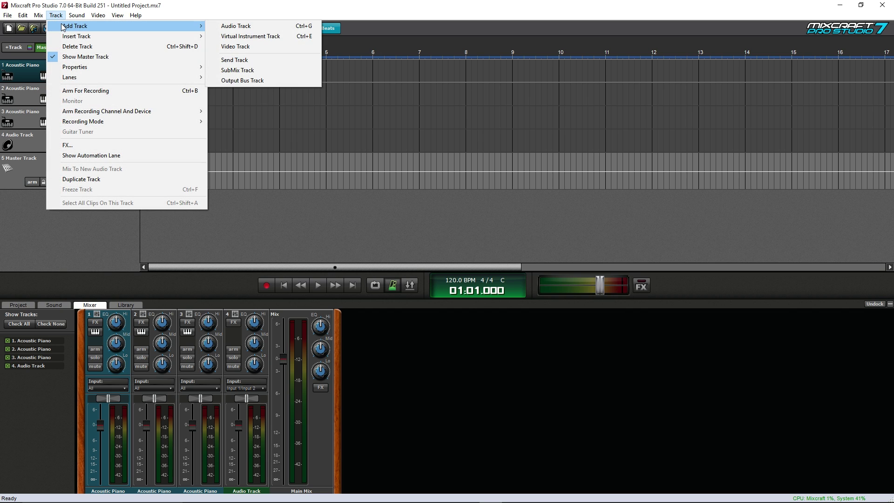
left_click(261, 60)
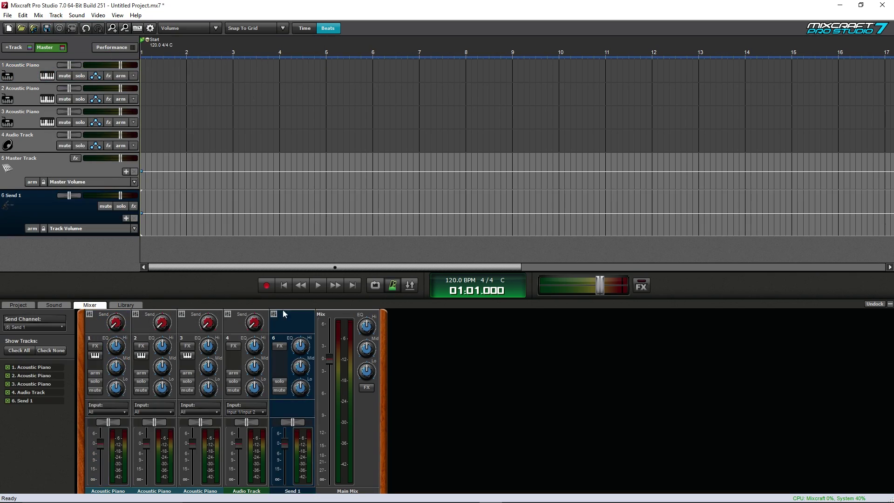
Step: Examine track 1's send knob in the mixer and the list of available send channels
left_click(113, 322)
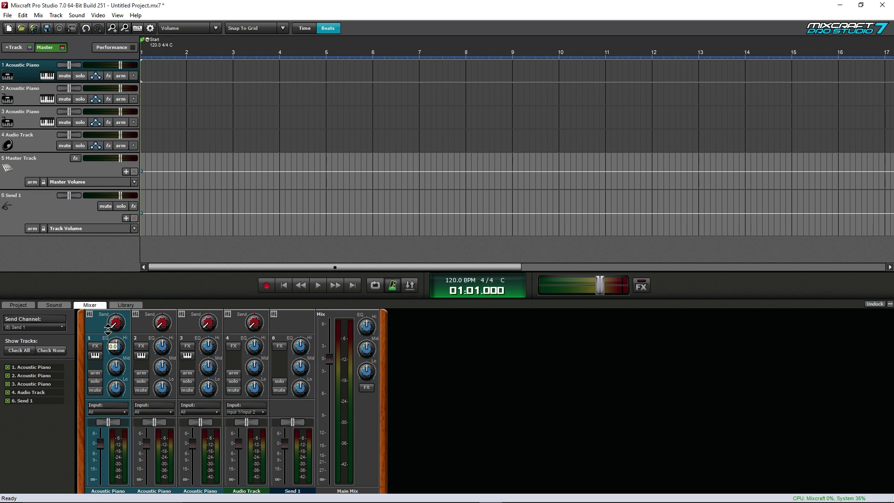
left_click(62, 329)
left_click(94, 322)
mouse_move(109, 332)
left_click(63, 327)
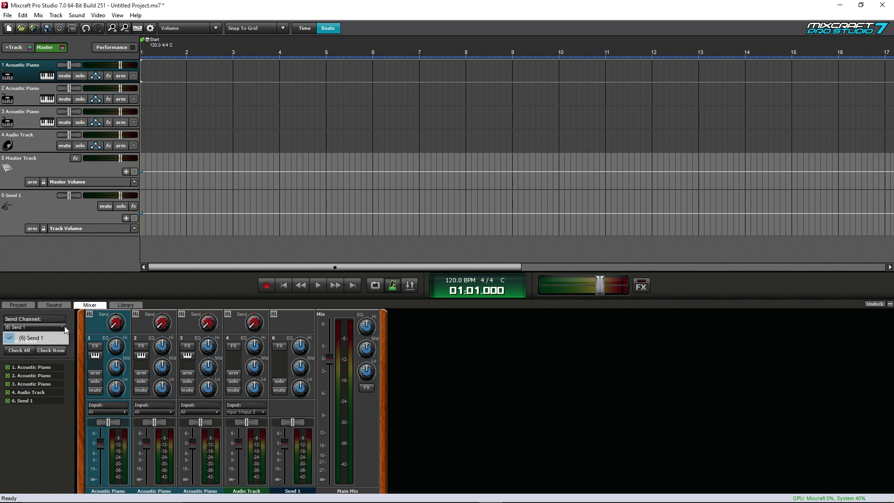
left_click(119, 255)
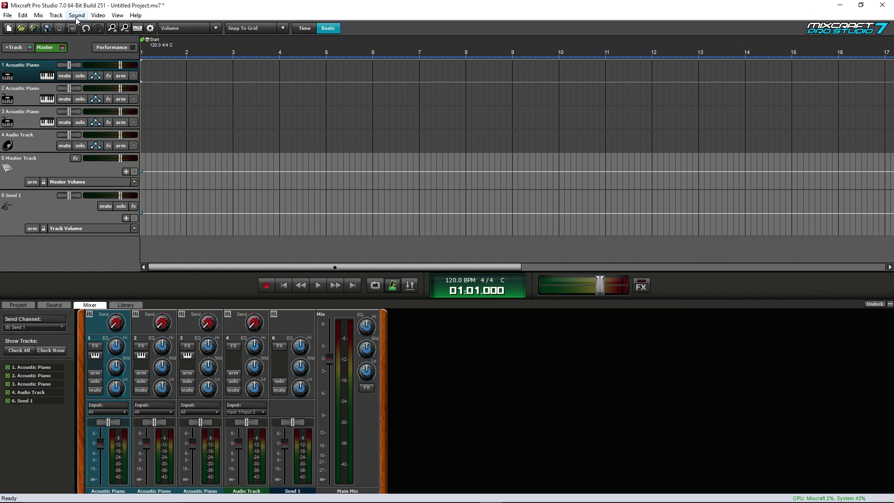
Step: Add a second send track, and switch the mixer's send channel to Send 2 and back to Send 1
left_click(56, 15)
mouse_move(66, 29)
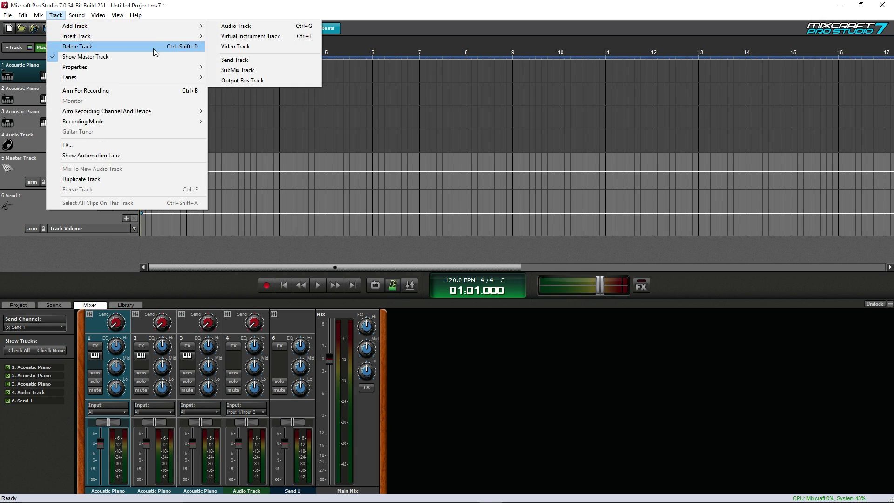
left_click(233, 60)
left_click(50, 329)
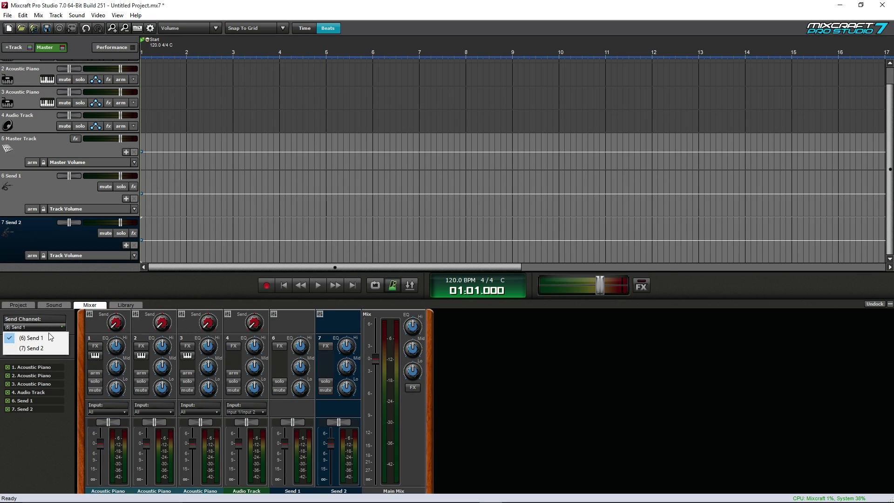
left_click(45, 347)
left_click(51, 326)
left_click(49, 337)
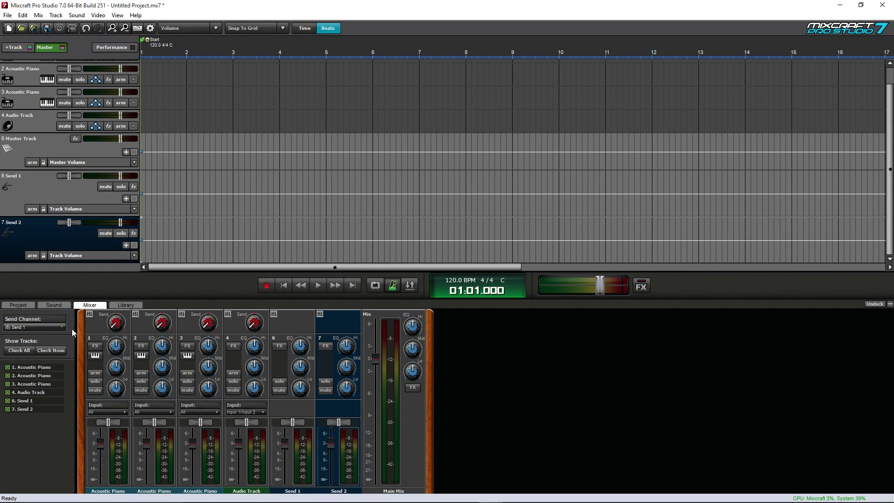
Step: Try out track 1's send level for Send 1, turning it up and back down
left_click(113, 321)
left_click_drag(113, 321, 103, 312)
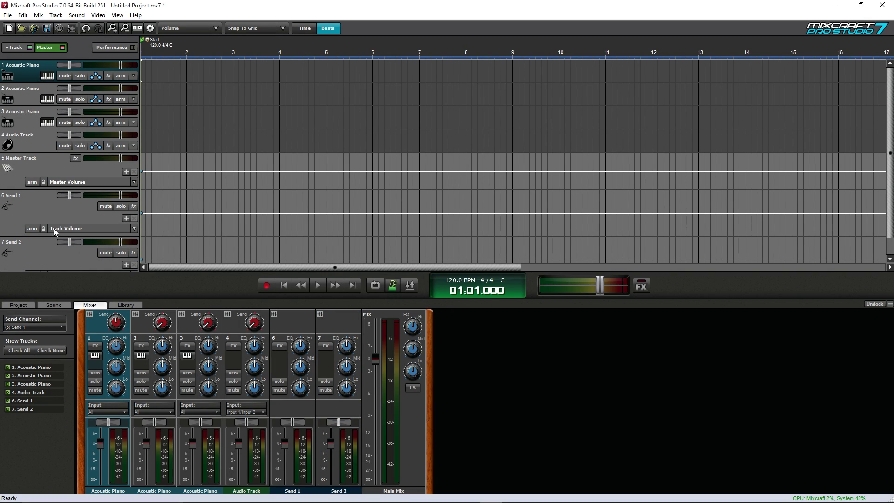
left_click_drag(115, 322, 113, 329)
left_click_drag(123, 325, 116, 302)
Step: Add a SubMix track to the project
left_click(37, 14)
mouse_move(56, 17)
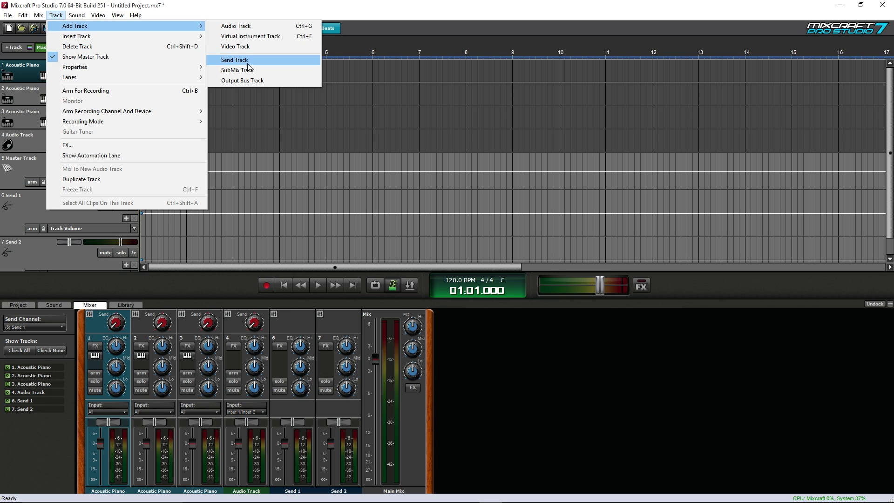
left_click(244, 72)
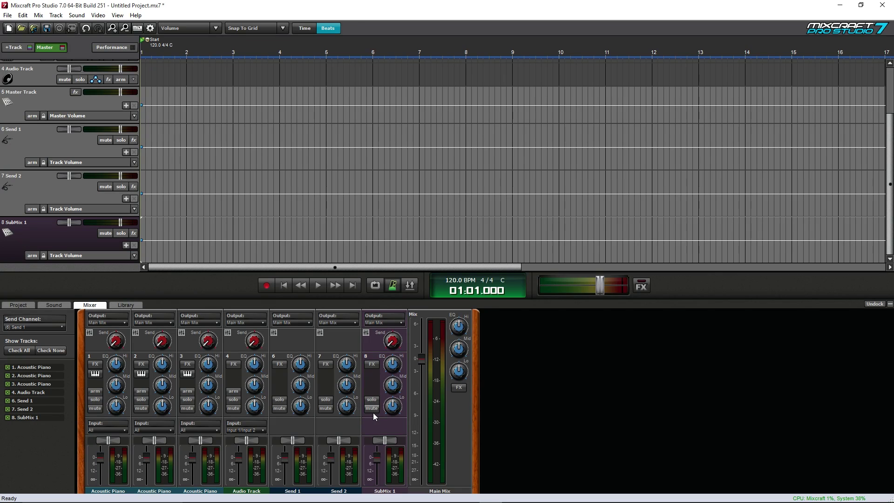
Step: Add an output bus track and look through its output device options, including the Output 3/Output 4 channels
left_click(64, 15)
mouse_move(93, 26)
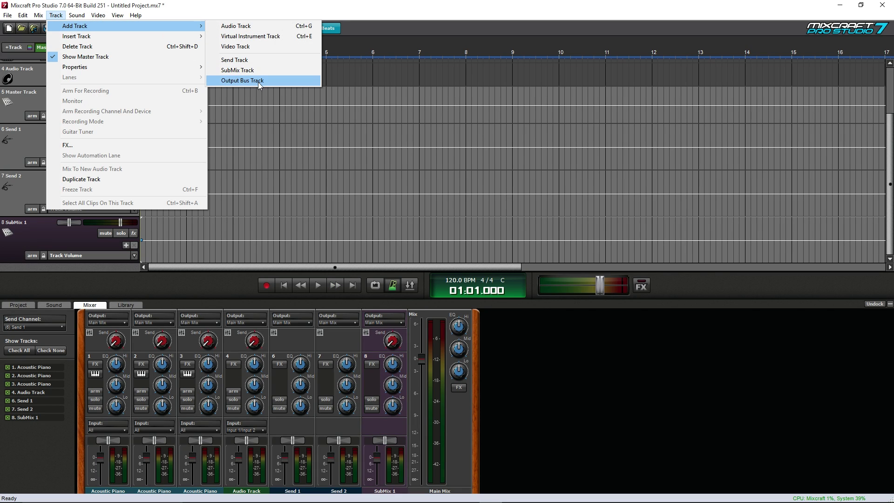
left_click(242, 81)
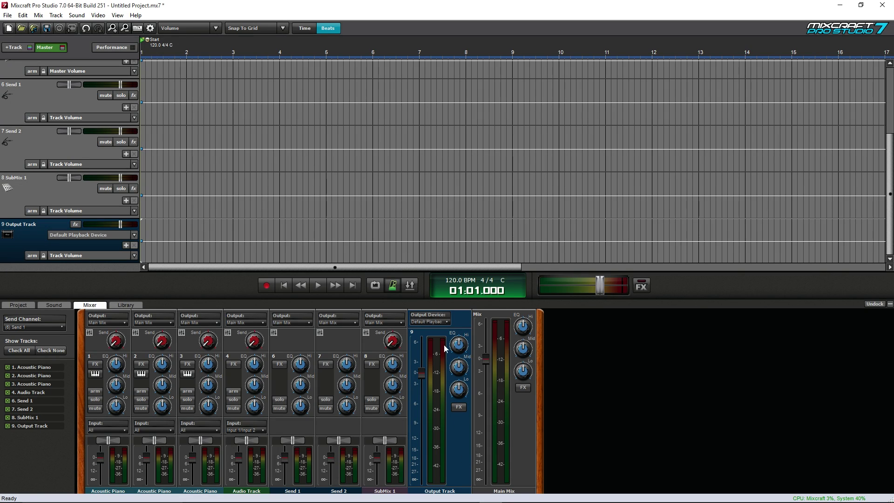
left_click(441, 322)
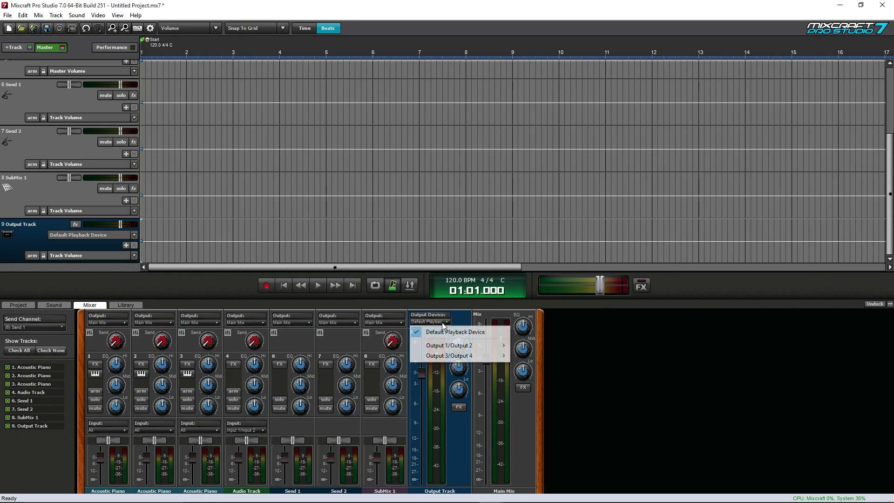
mouse_move(451, 355)
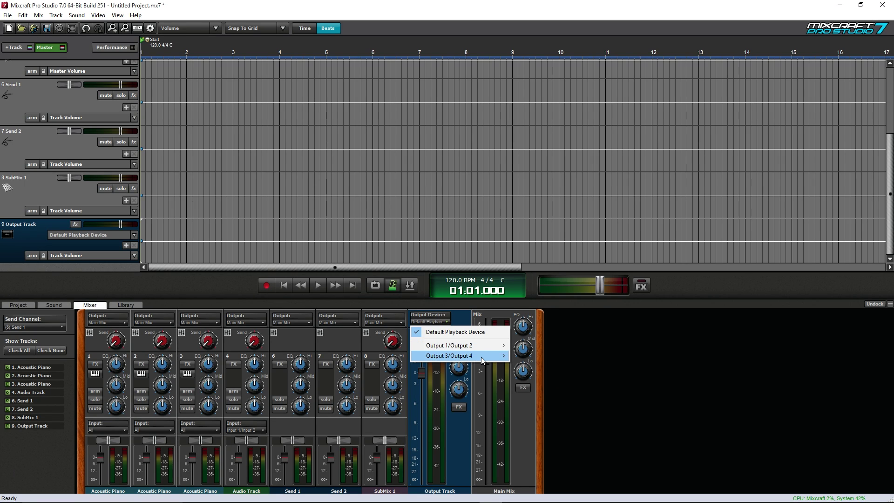
mouse_move(477, 346)
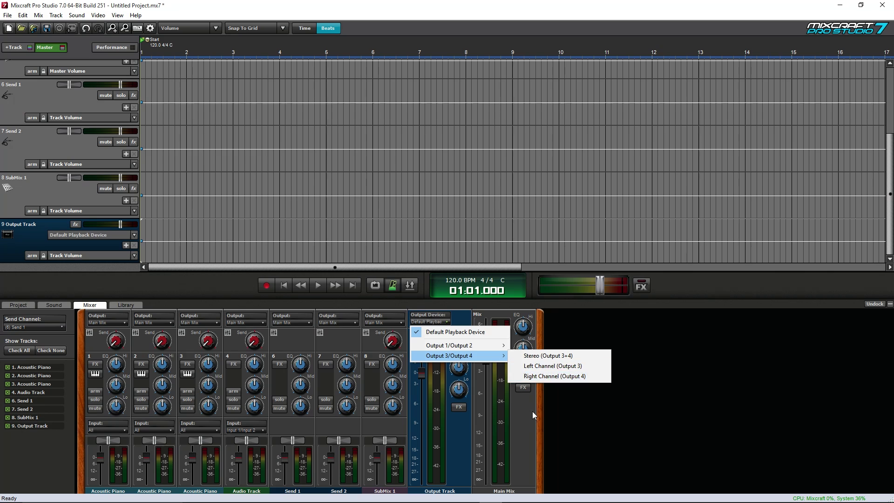
left_click(549, 403)
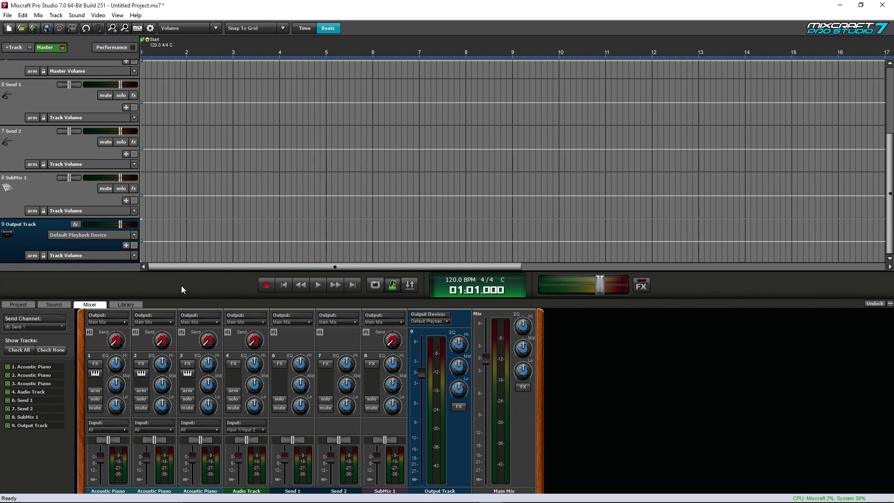
Step: Delete the SubMix 1 track from the project
left_click(56, 15)
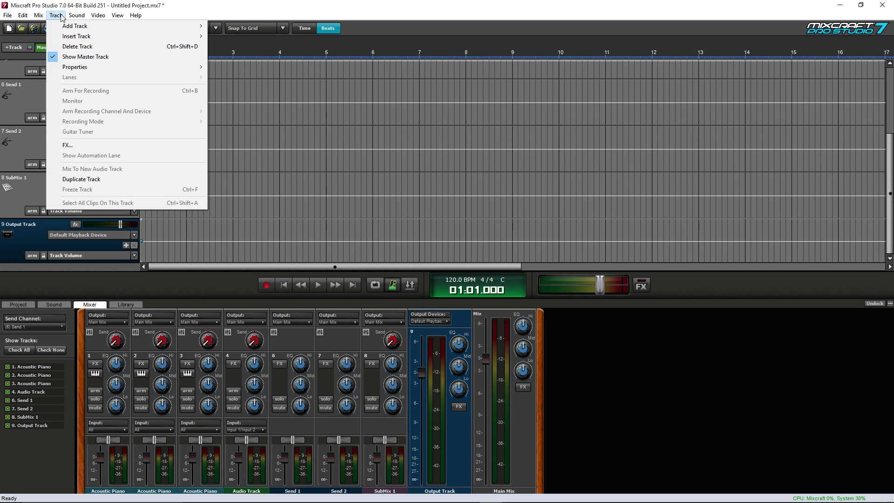
mouse_move(65, 36)
left_click(28, 241)
right_click(10, 173)
left_click(63, 200)
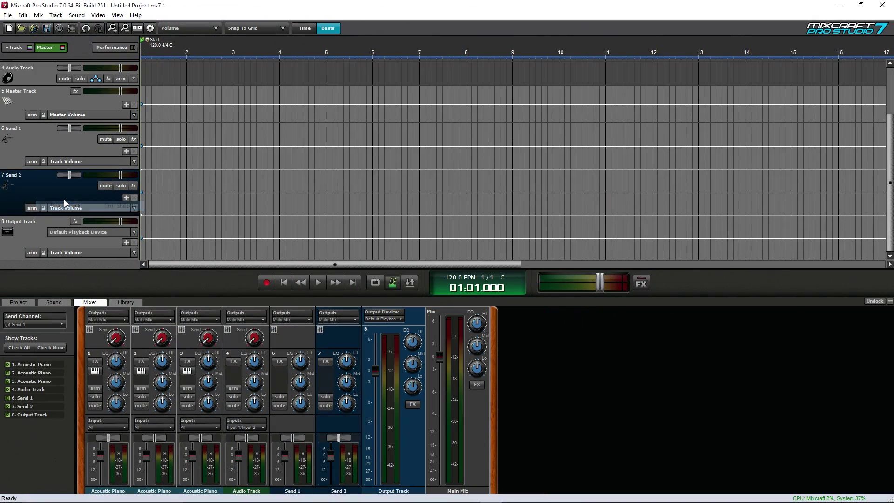
Step: Select the audio track on track 4 and make the mixer area taller
left_click(46, 141)
left_click(42, 91)
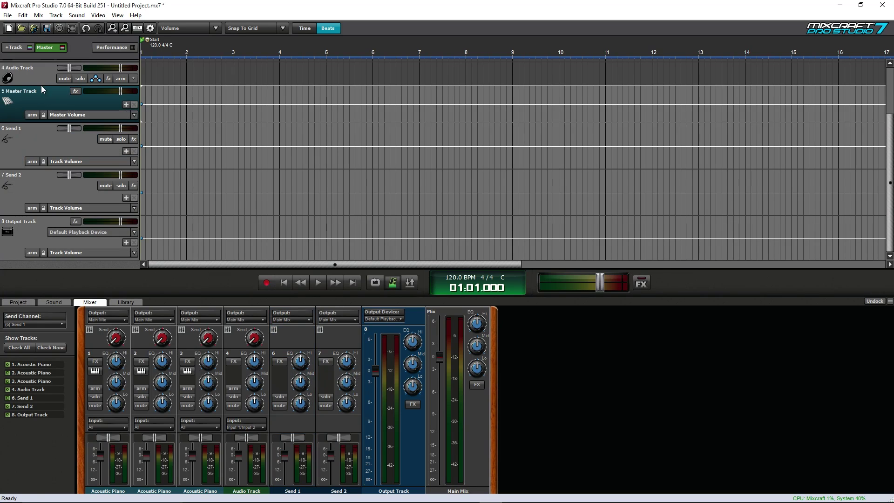
left_click(38, 78)
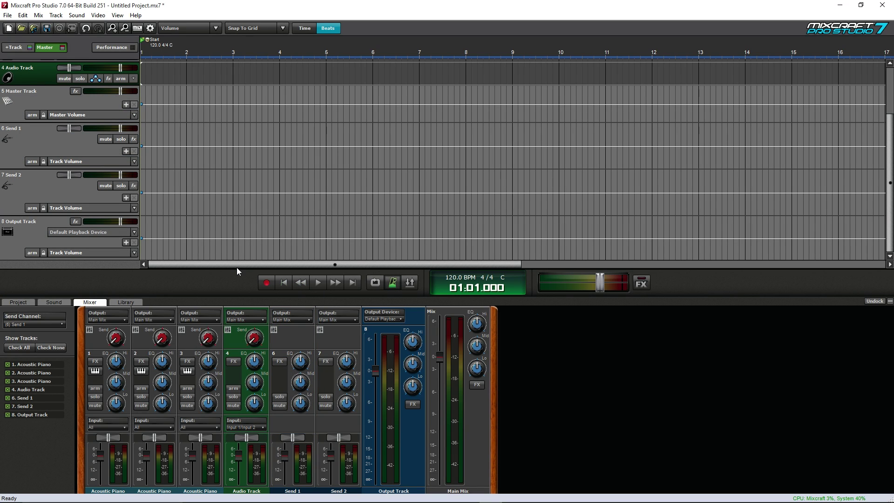
left_click_drag(235, 296, 251, 280)
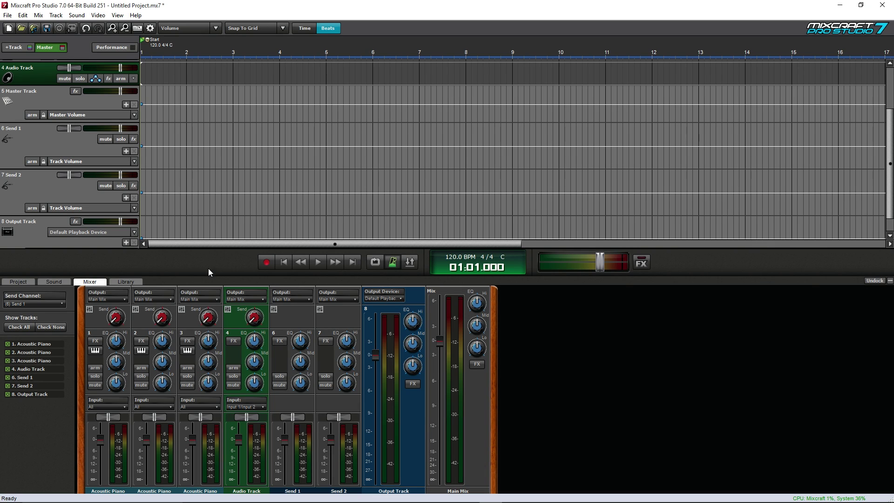
left_click(839, 9)
left_click(422, 493)
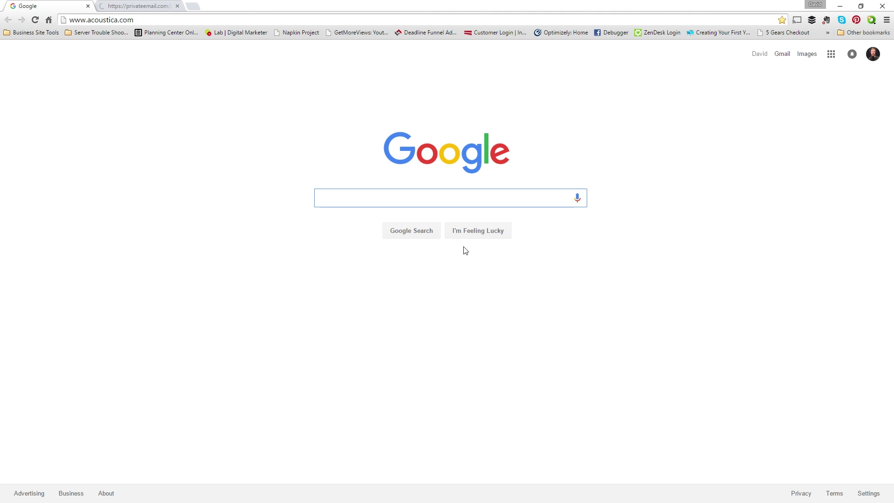
key("Return")
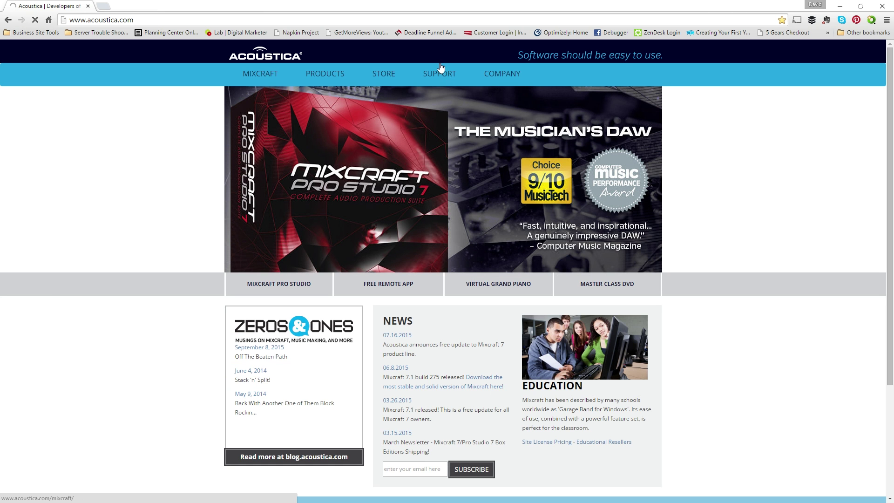
mouse_move(443, 79)
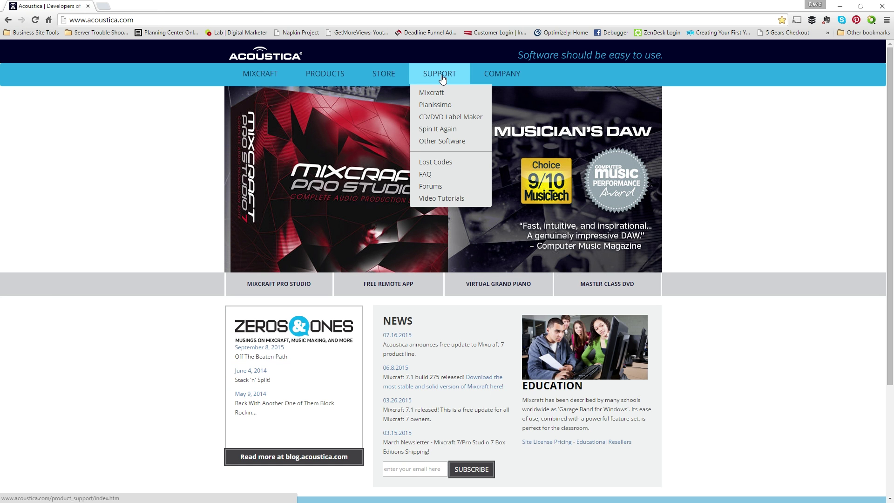
left_click(459, 199)
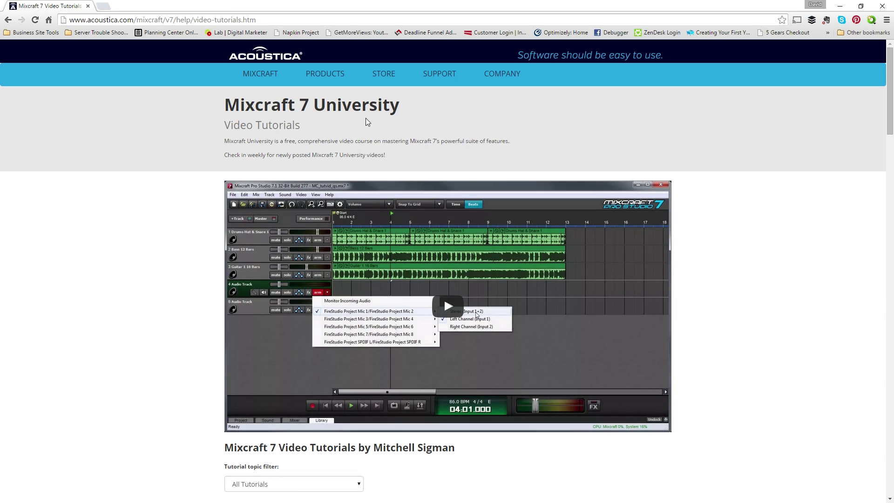
Step: Look through the Mixcraft 7 University tutorials, from the Quick Start Guide to MIDI editing, and return to the page's beginning
left_click_drag(891, 127, 891, 195)
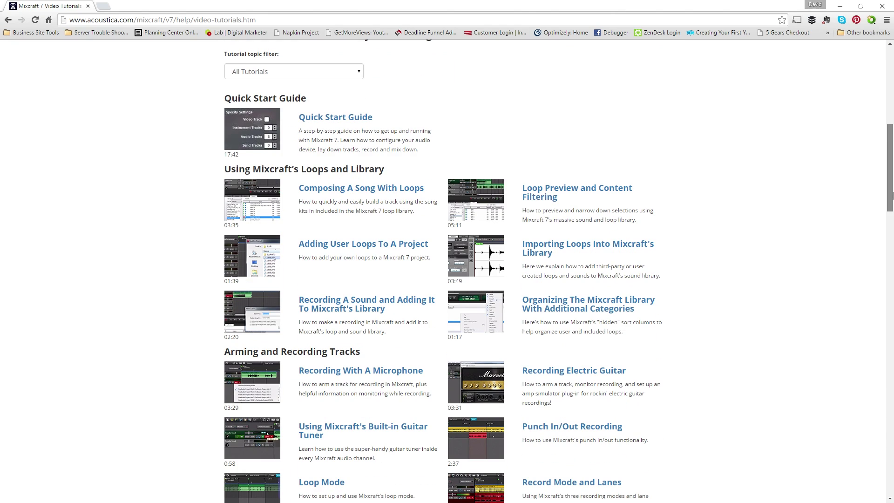
left_click_drag(891, 169, 892, 288)
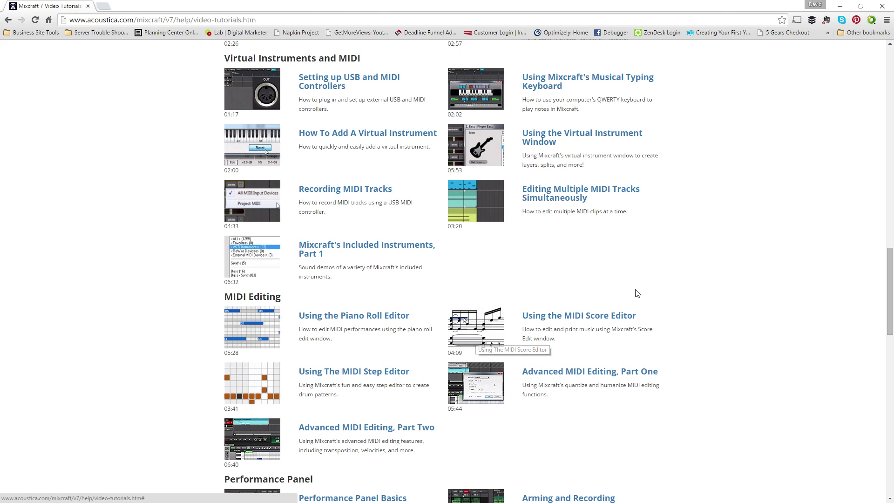
left_click_drag(892, 319, 864, 119)
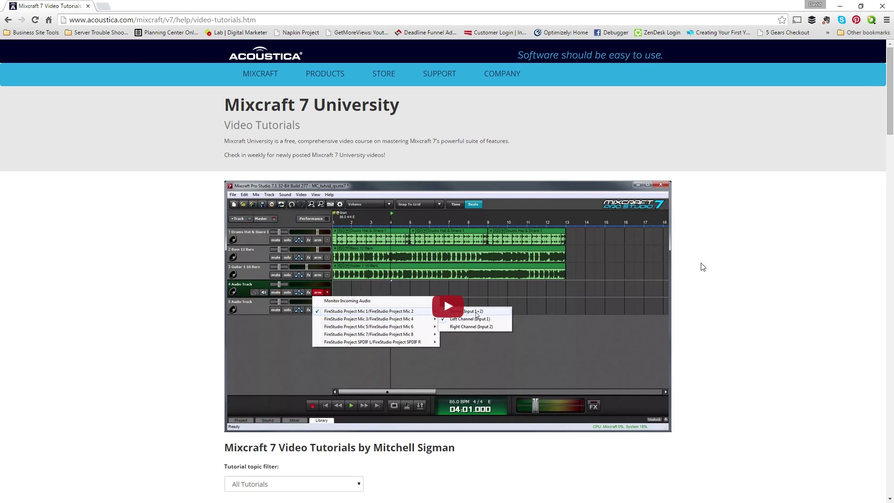
scroll(774, 299, "down", 1)
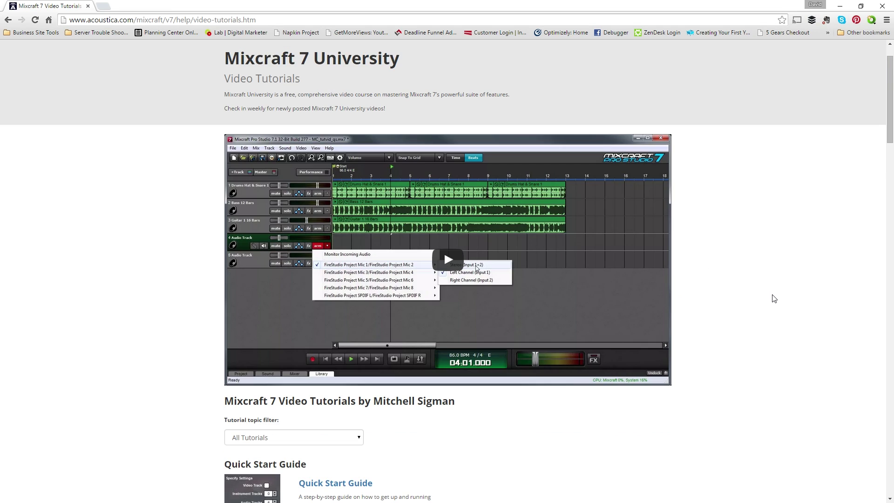
scroll(884, 107, "up", 1)
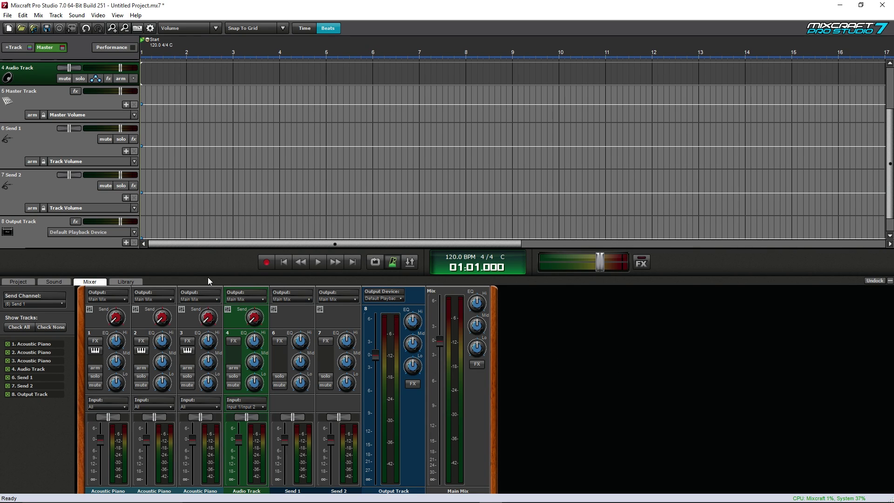
Step: Switch back to Mixcraft Pro Studio 7 and enlarge the mixer area further
left_click_drag(208, 278, 214, 244)
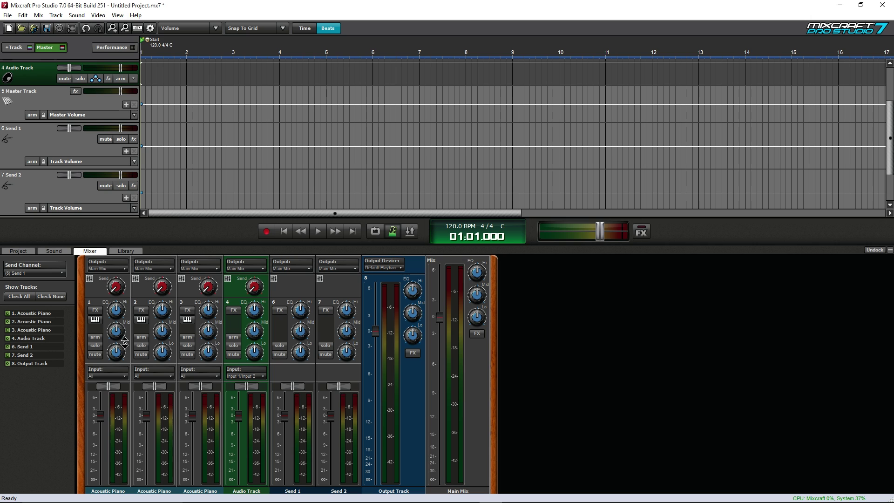
Step: Open the It Takes Time example project in place of the untitled project, without saving its changes
mouse_move(116, 331)
left_mouse_down()
mouse_move(116, 321)
mouse_move(115, 331)
left_mouse_up()
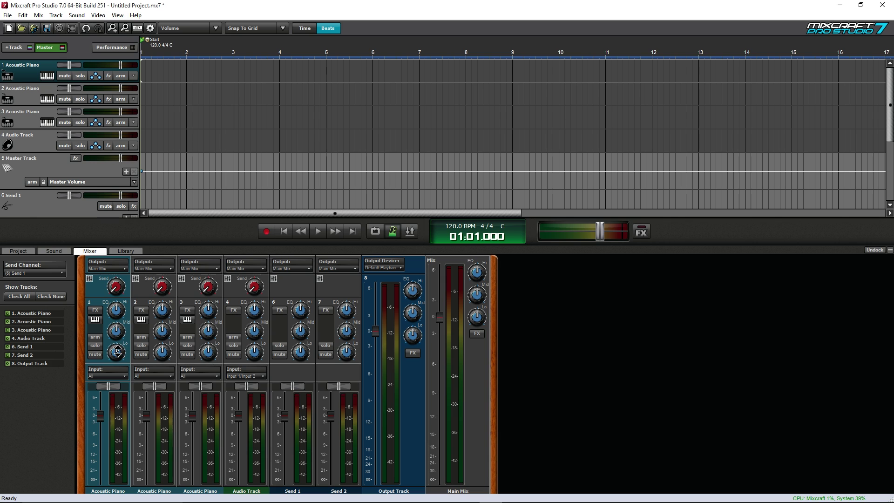
mouse_move(113, 328)
left_click(8, 16)
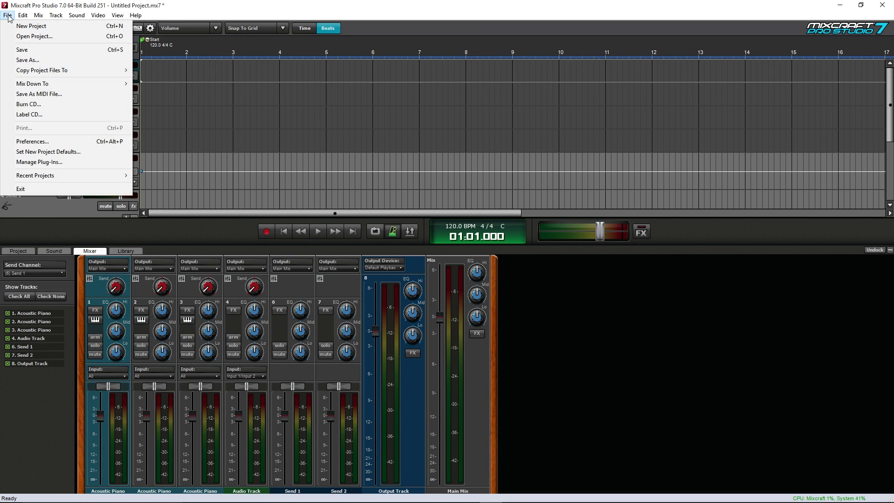
left_click(13, 38)
left_click(452, 275)
double_click(396, 172)
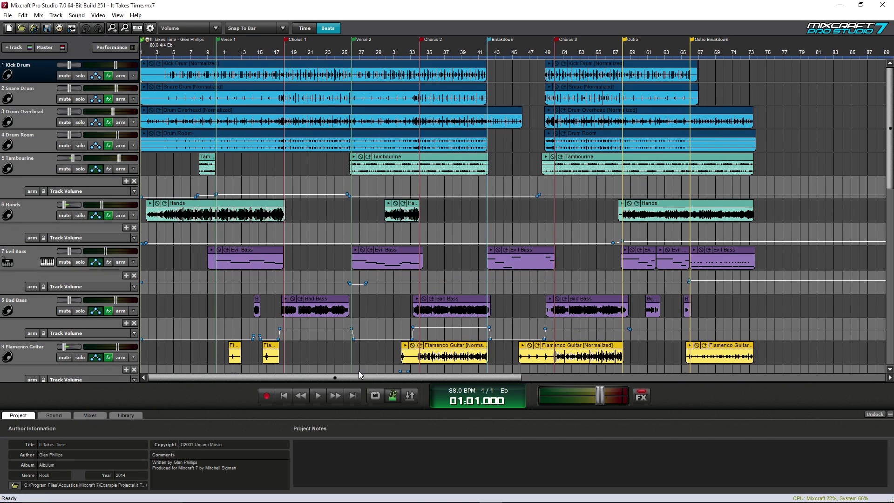
Step: Show the mixer, make its area taller, and solo the Snare Drum track
left_click(102, 413)
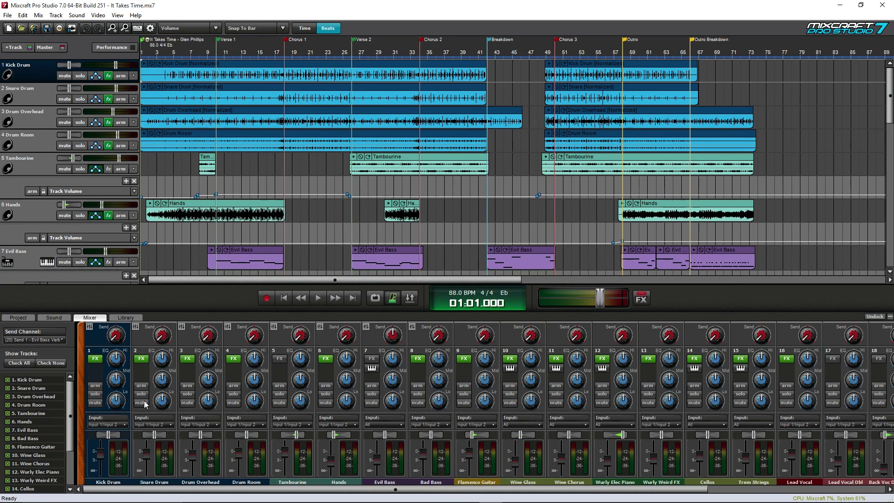
left_click_drag(204, 310, 205, 264)
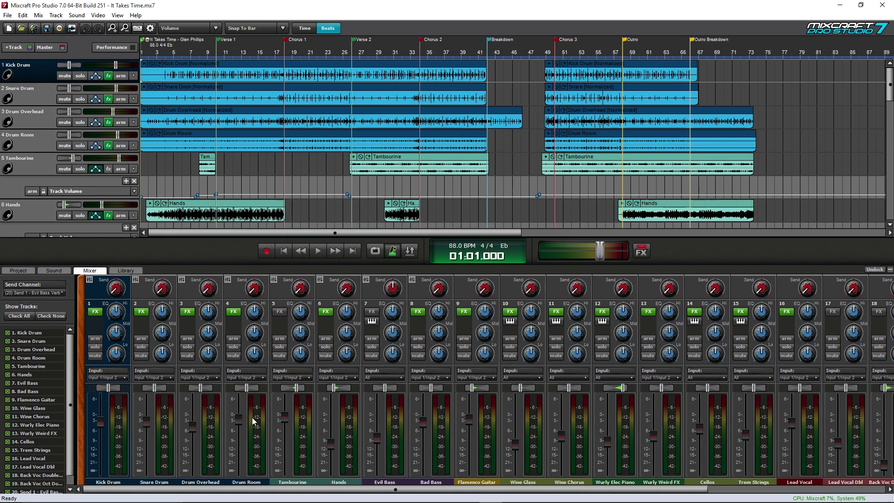
left_click(144, 349)
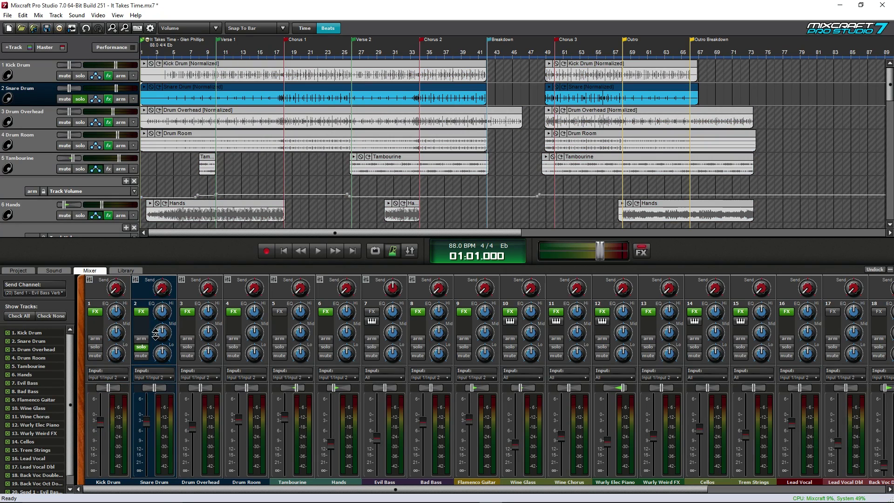
Step: Play the soloed snare from measure 20 while adjusting its mid and low EQ, and stop playback
mouse_move(158, 310)
key("space")
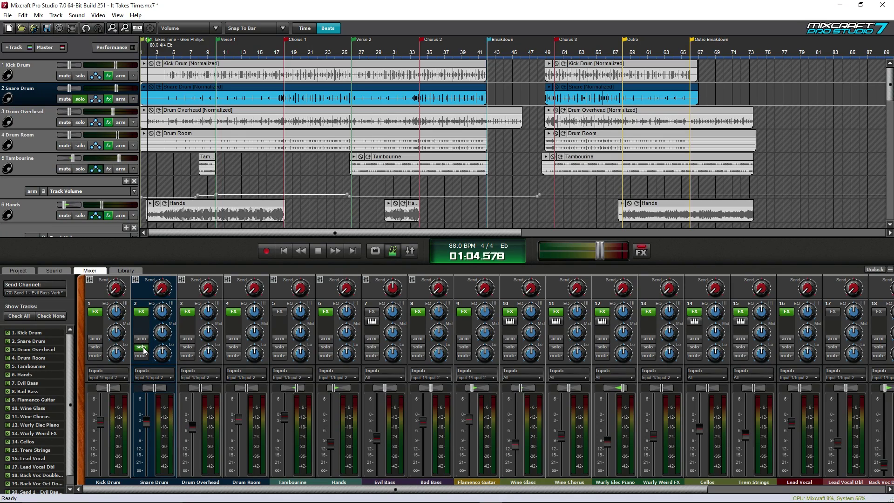
left_click(302, 52)
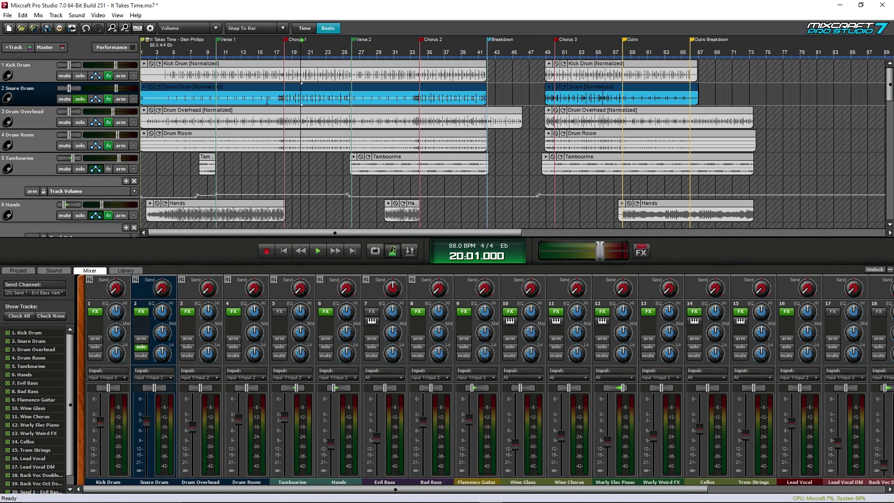
key("space")
mouse_move(162, 312)
left_mouse_down()
mouse_move(161, 279)
mouse_move(163, 347)
mouse_move(150, 347)
mouse_move(153, 332)
mouse_move(158, 349)
mouse_move(162, 327)
left_mouse_up()
key("space")
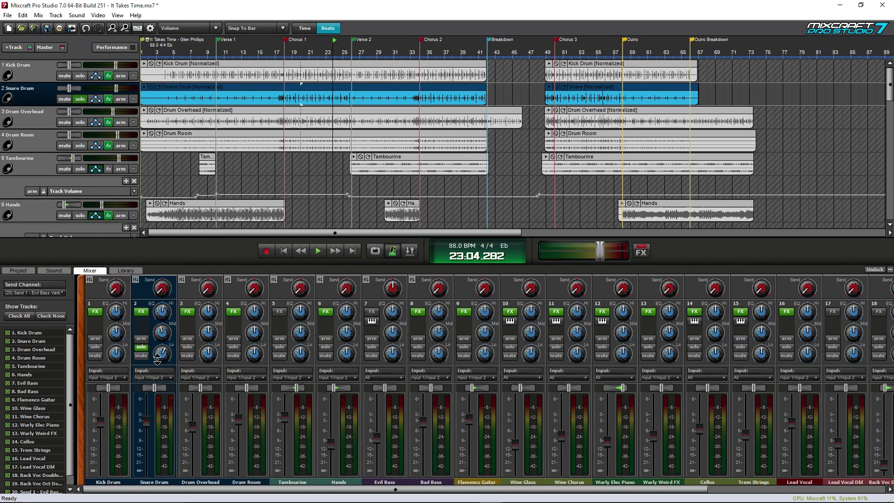
Step: Solo the Kick Drum track instead of the snare and raise its low EQ to about +6.7 dB during playback
left_click(95, 347)
left_click(141, 347)
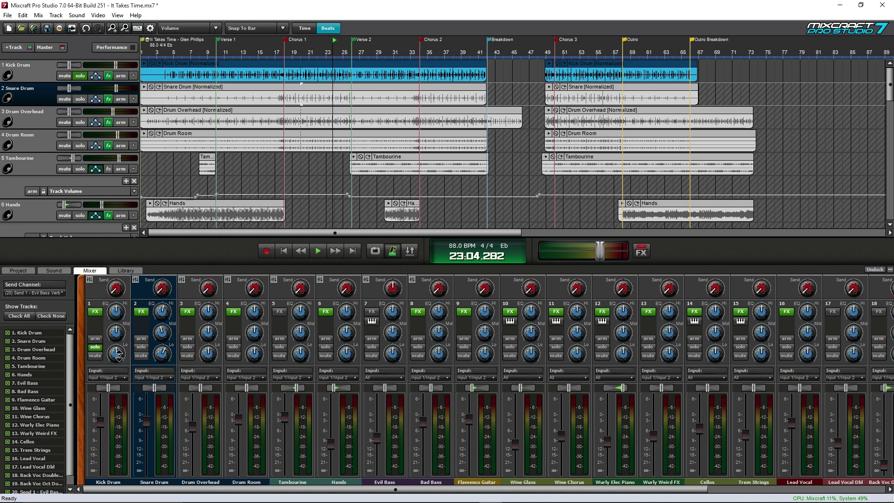
key("space")
left_click_drag(117, 353, 116, 338)
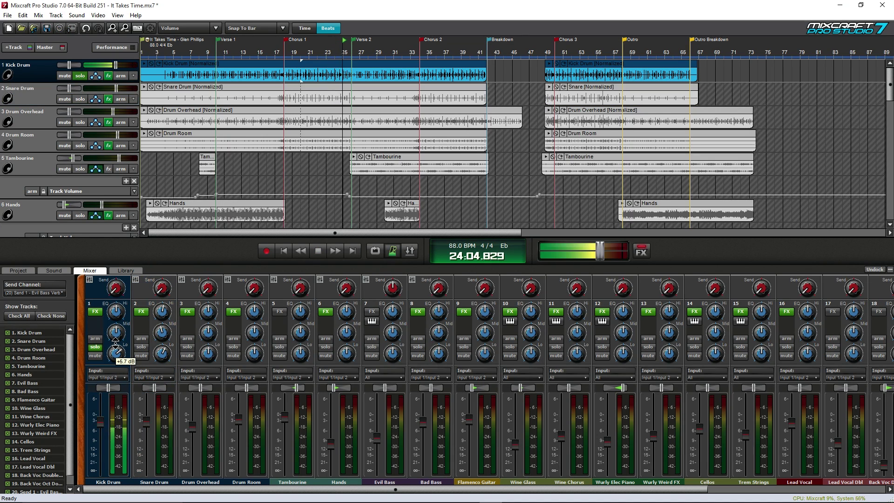
key("space")
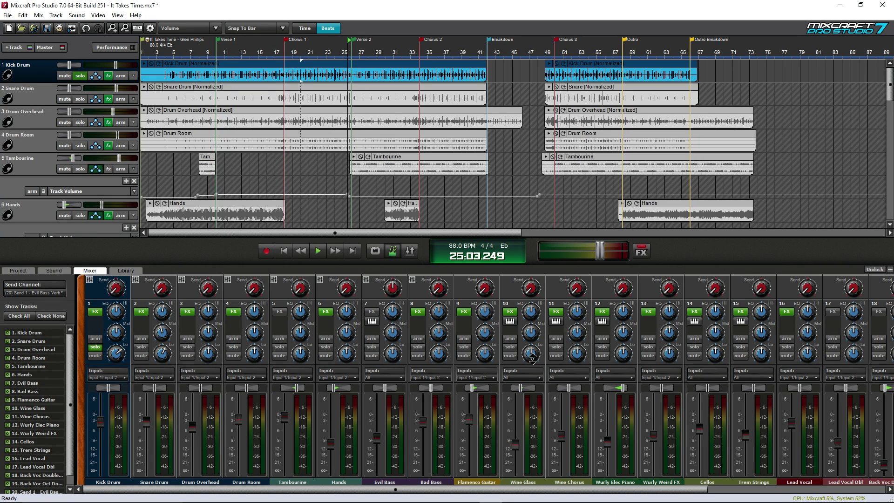
Step: Try out the EQ and send knobs on the Wine Glass track's mixer channel
mouse_move(529, 356)
left_mouse_down()
mouse_move(526, 405)
mouse_move(526, 332)
mouse_move(525, 419)
mouse_move(523, 356)
left_mouse_up()
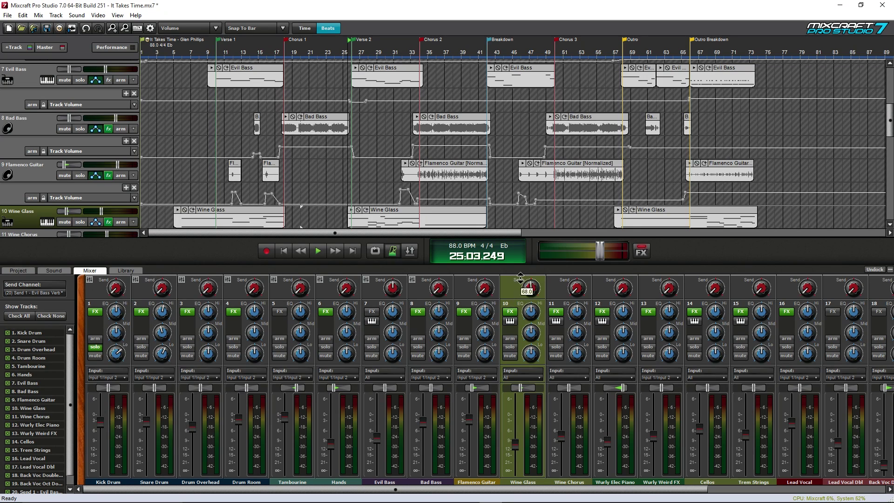
mouse_move(627, 360)
Step: Create a new project with a video track, three instrument tracks and one audio track, discarding unsaved changes, and make the video track taller
left_click(7, 15)
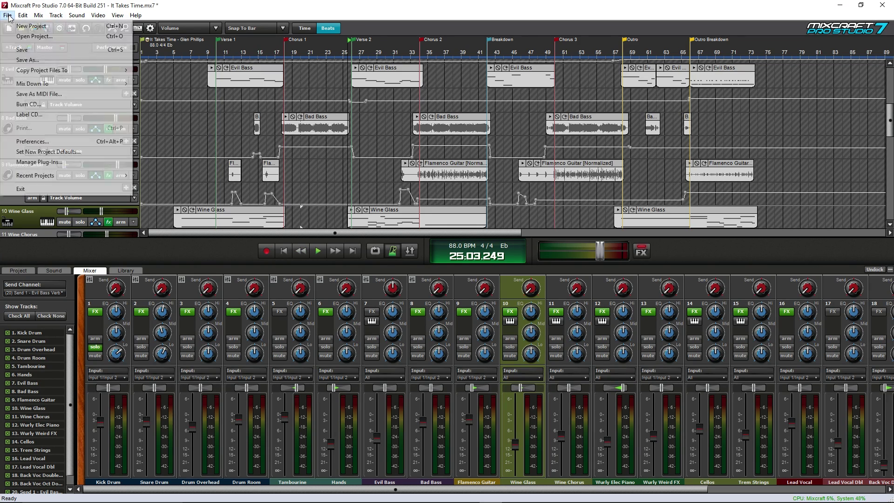
left_click(21, 38)
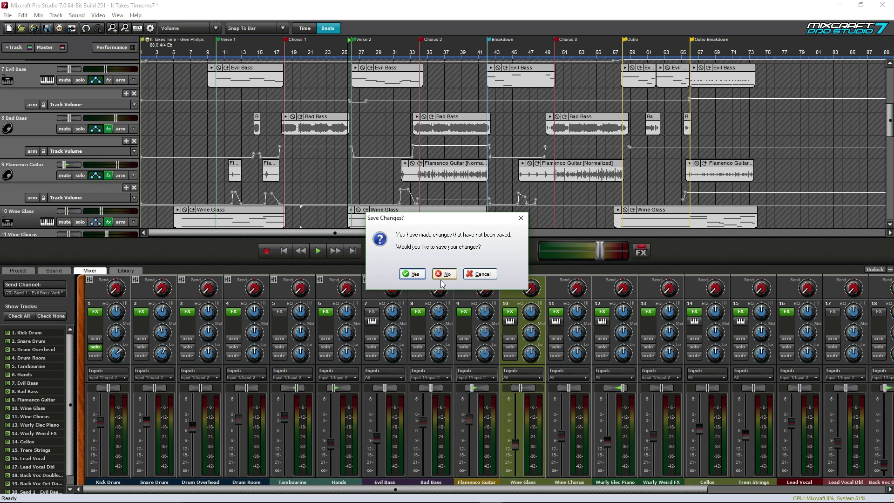
left_click(443, 276)
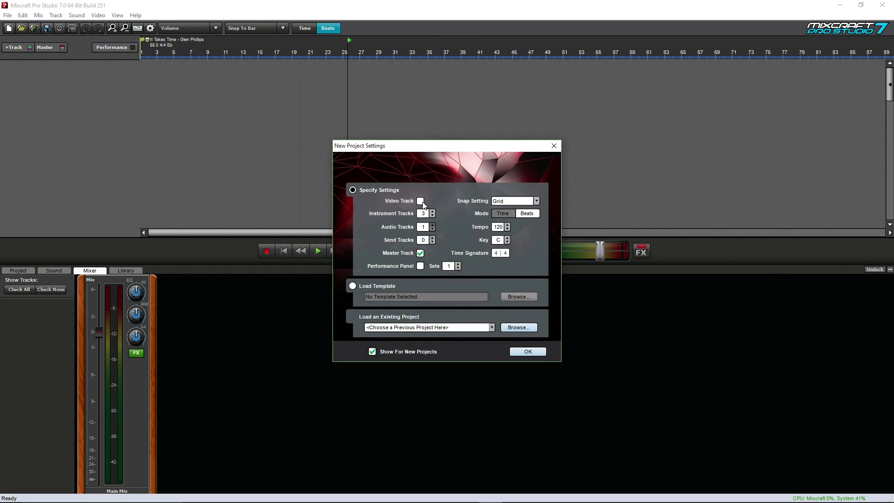
left_click(527, 352)
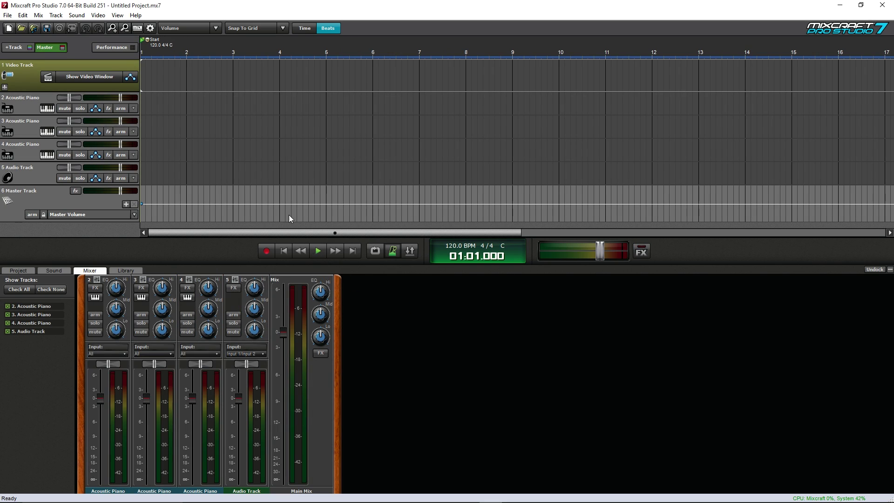
left_click_drag(34, 91, 36, 121)
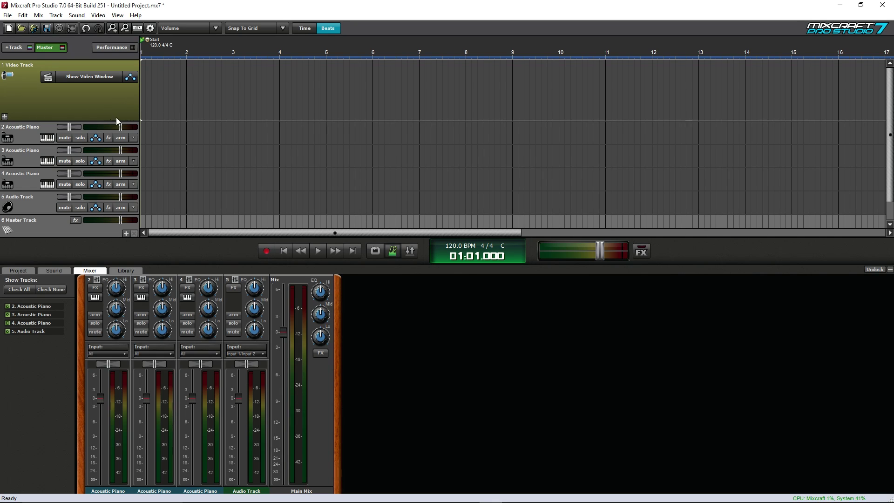
Step: Look over the available mix-down formats for audio and video, including AVI and WMV, without exporting
left_click(7, 15)
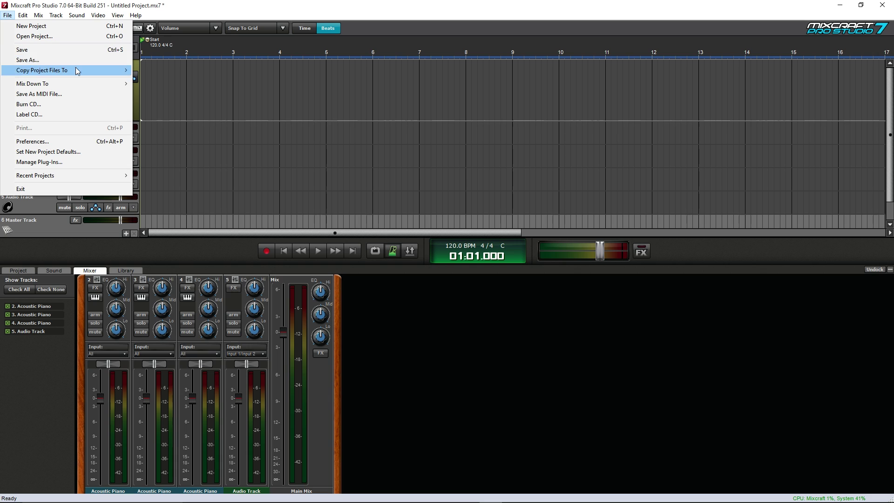
mouse_move(40, 85)
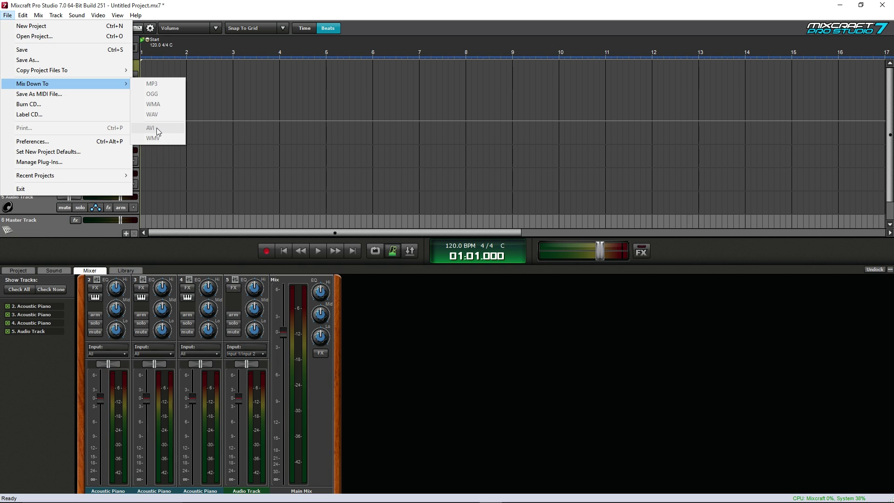
left_click(378, 6)
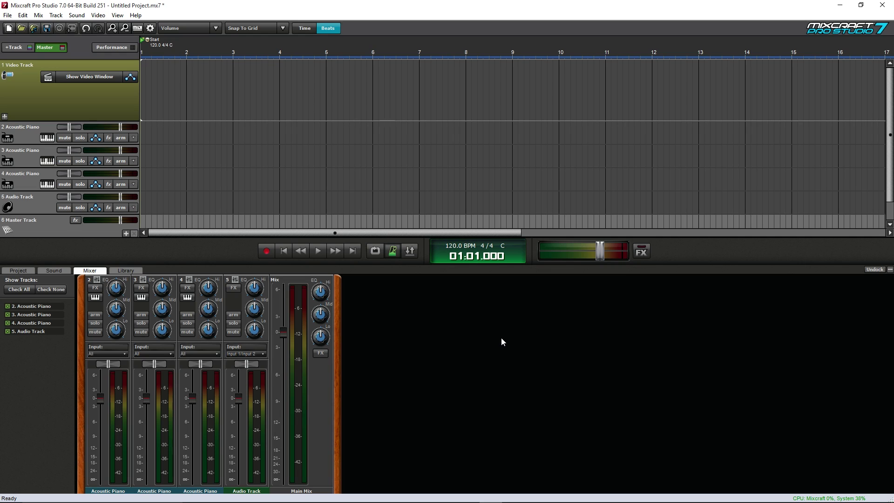
Step: View the sound details area and the project's author information and notes
left_click(50, 270)
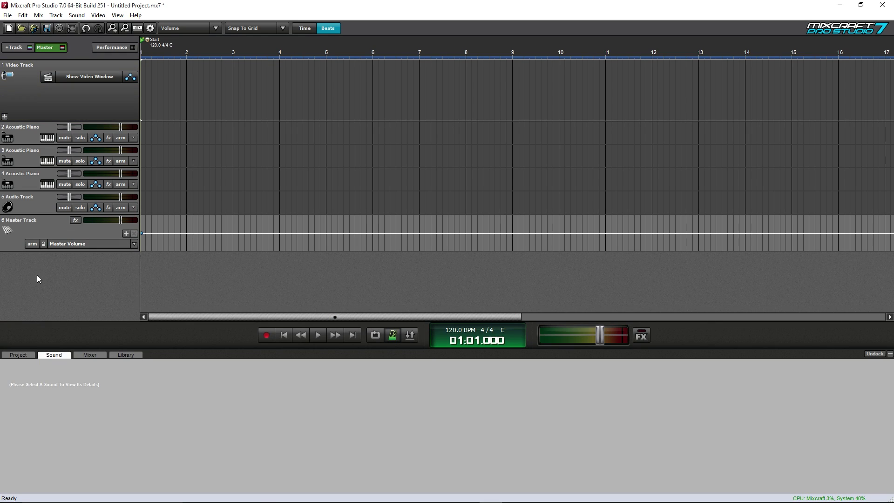
left_click(17, 355)
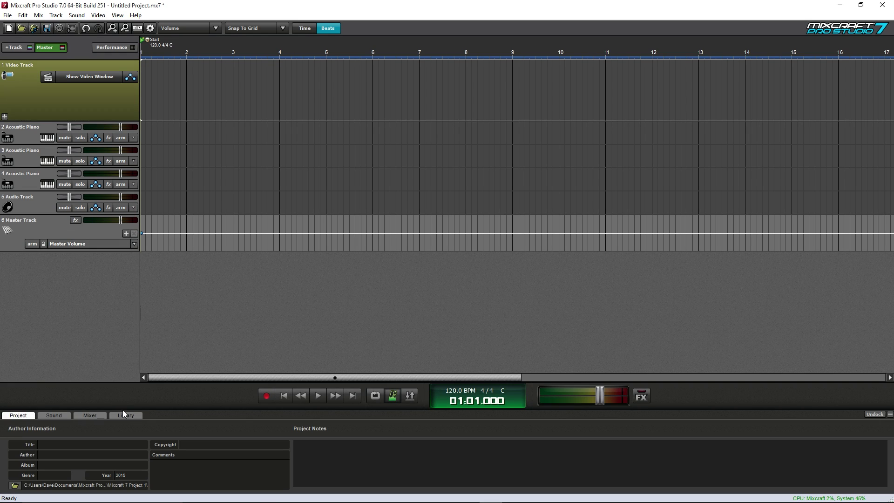